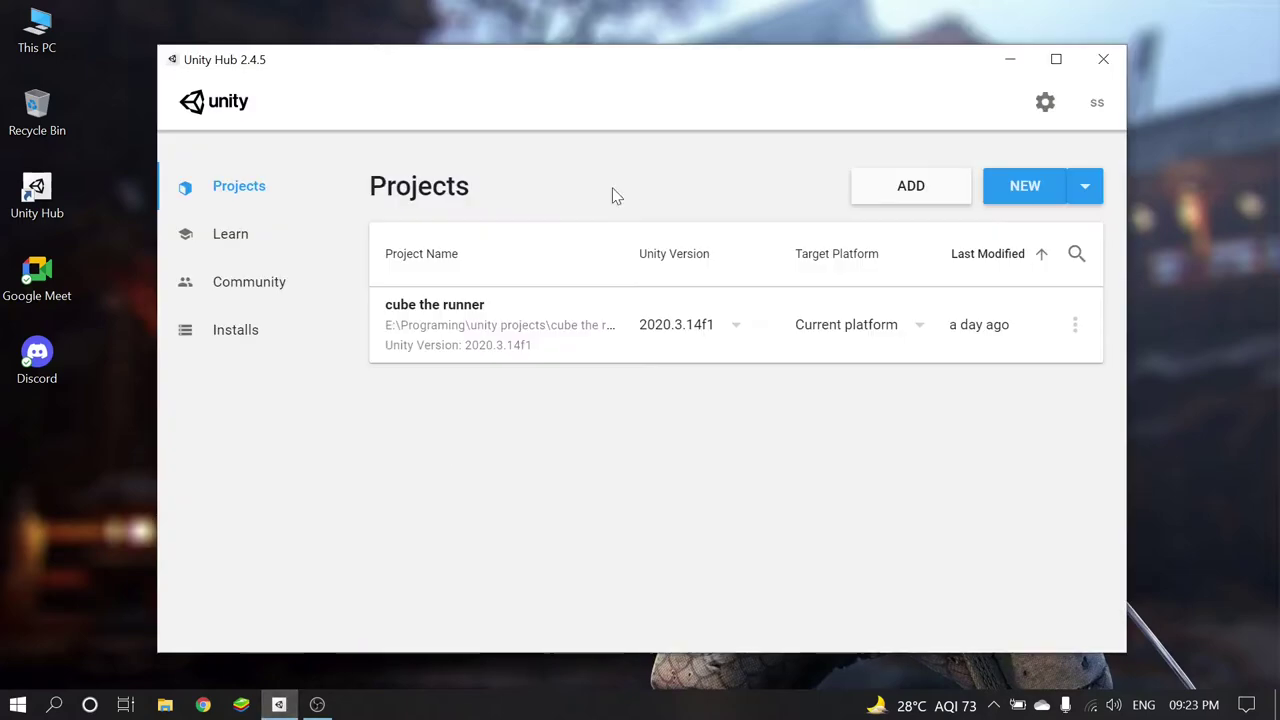
- Create a new 3D Unity project named Cube Runner inside a new Desktop folder
click(1015, 186)
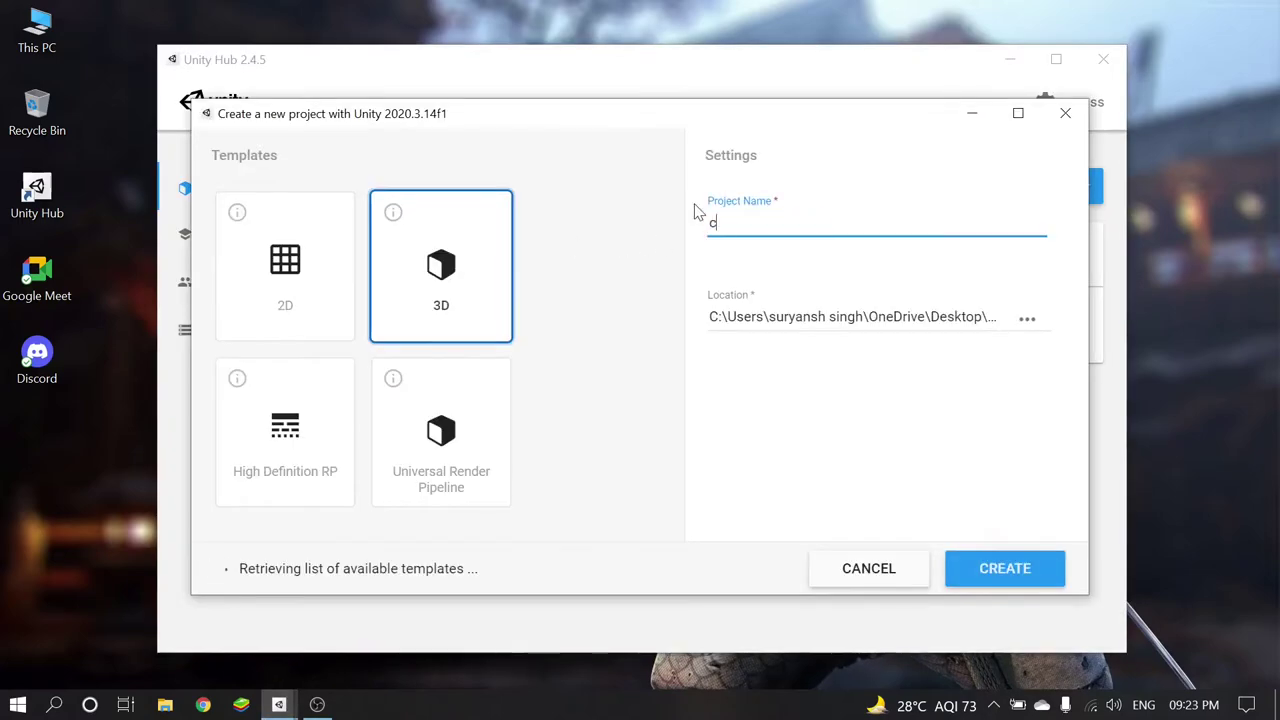
click(1026, 322)
right_click(561, 441)
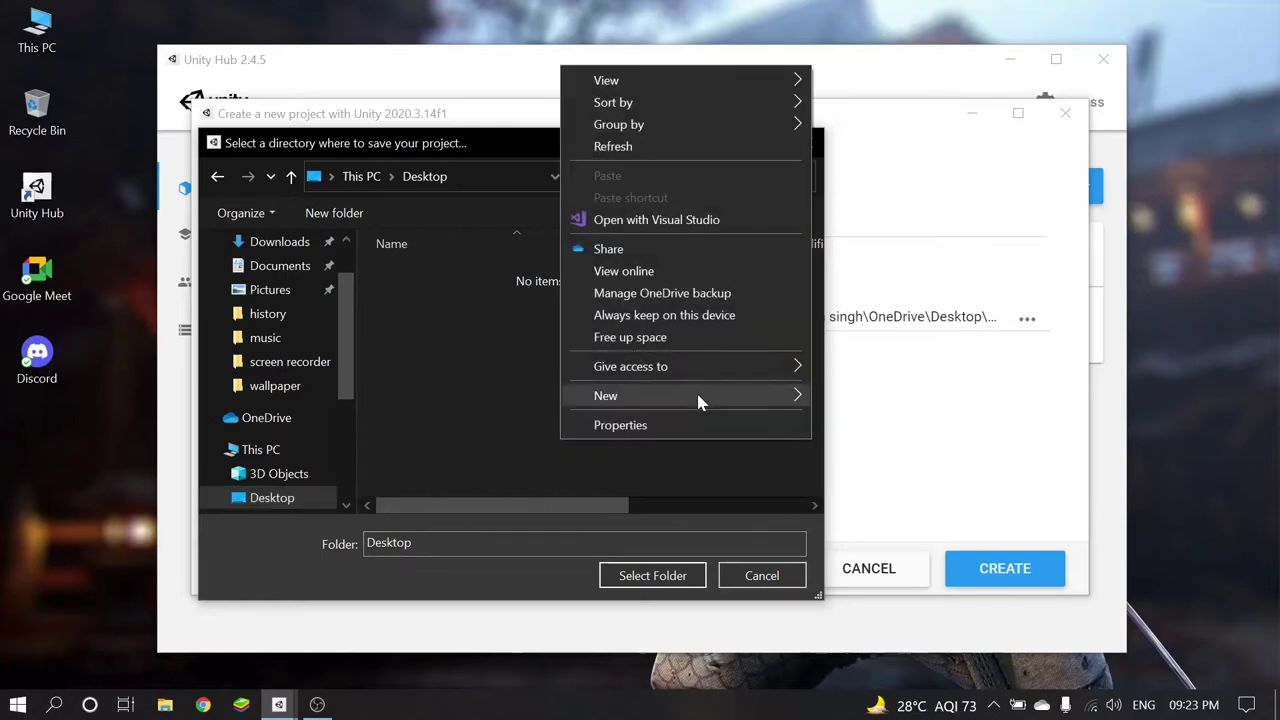
mouse_move(700, 396)
click(857, 397)
text(cube runner)
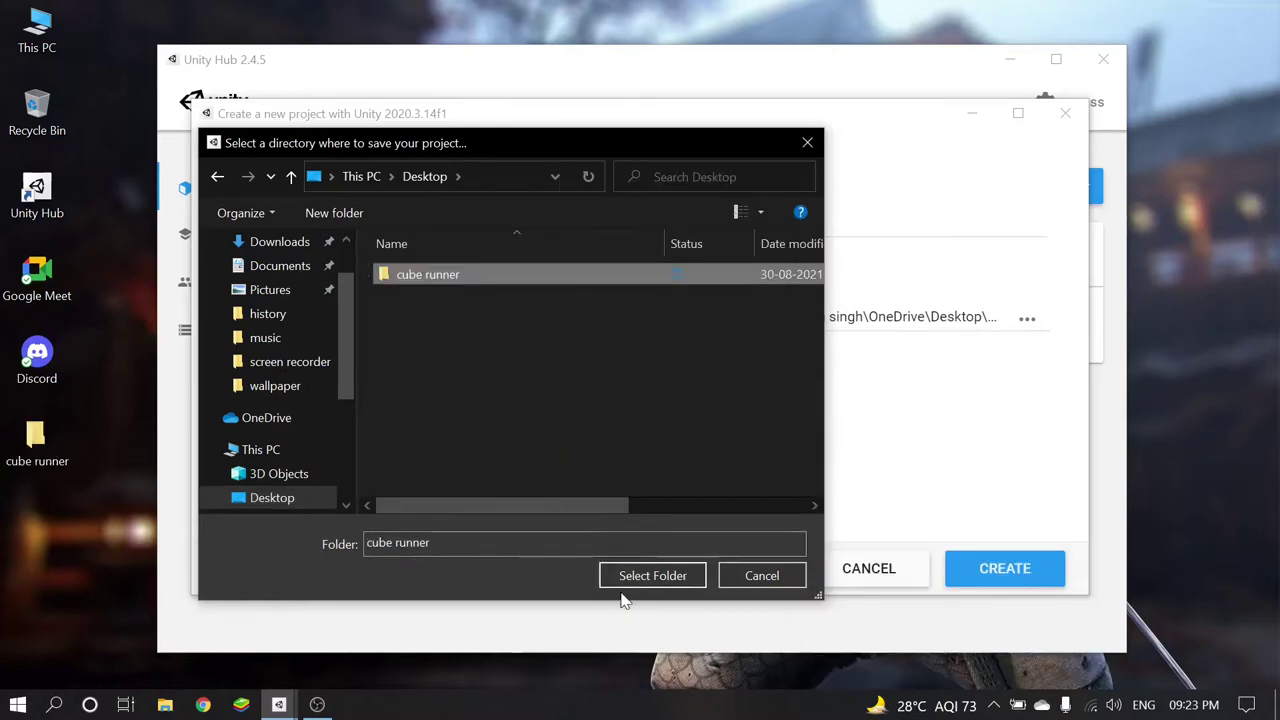
click(624, 580)
click(1004, 584)
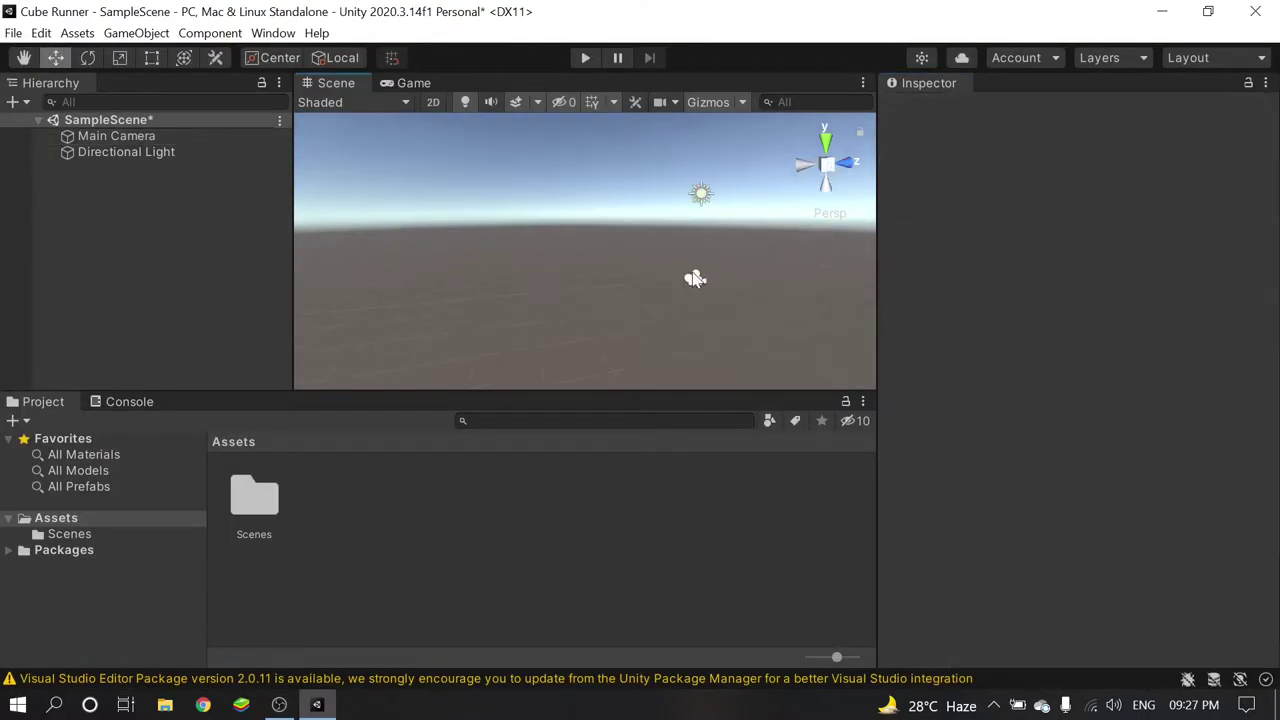
- Add a cube named main player and scale it to X 10, Y 1, Z 1000
click(700, 193)
key(f)
click(613, 248)
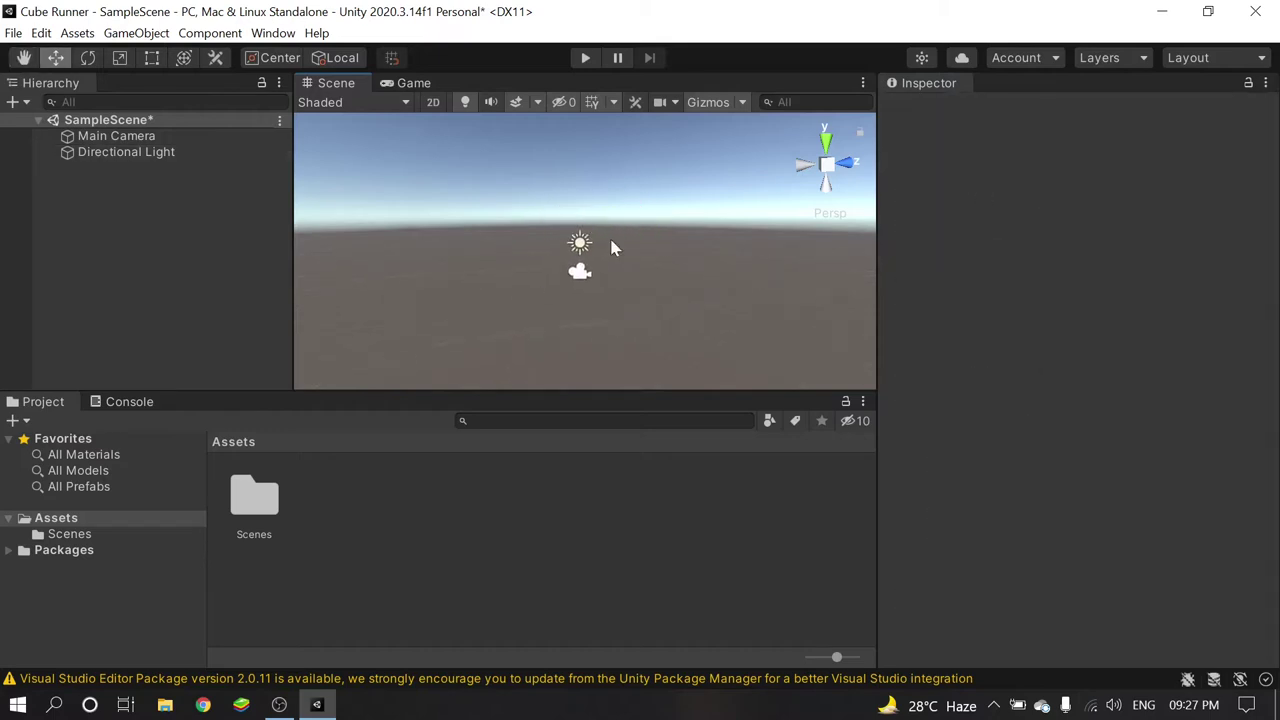
mouse_move(566, 282)
alt+mouse_down()
mouse_move(709, 251)
mouse_move(720, 214)
alt+mouse_up()
right_click(123, 189)
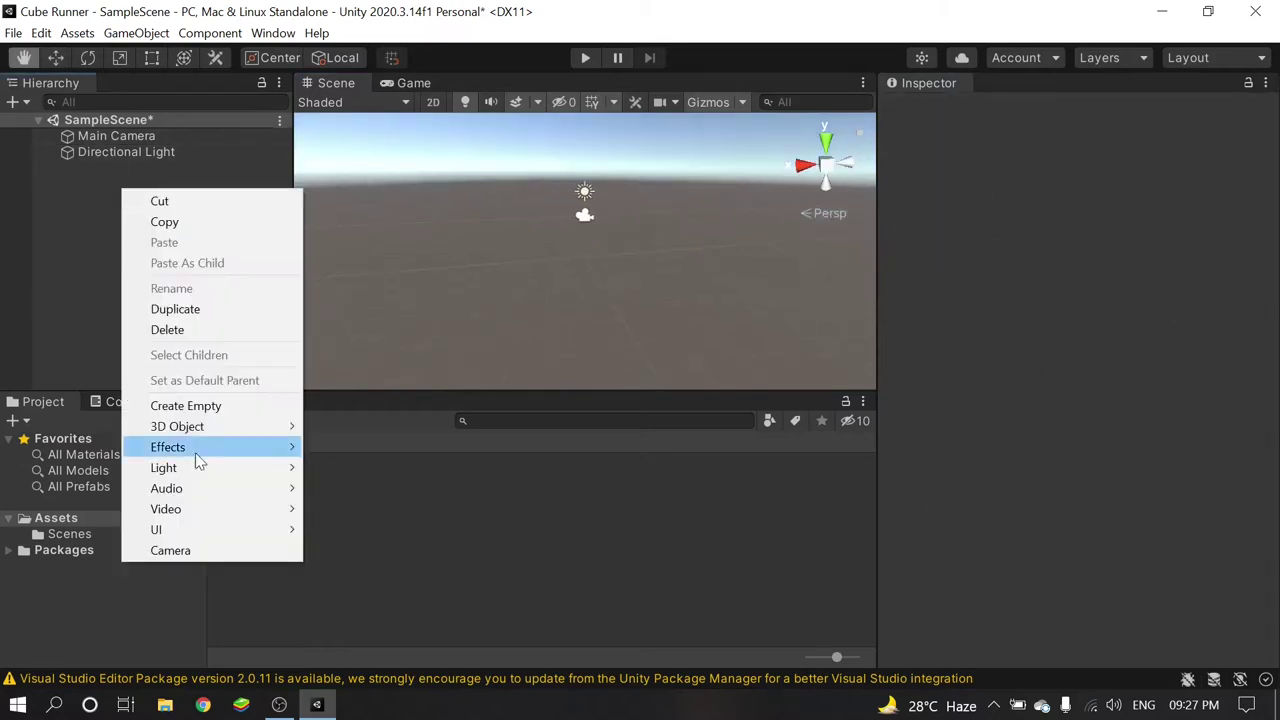
text(aawma)
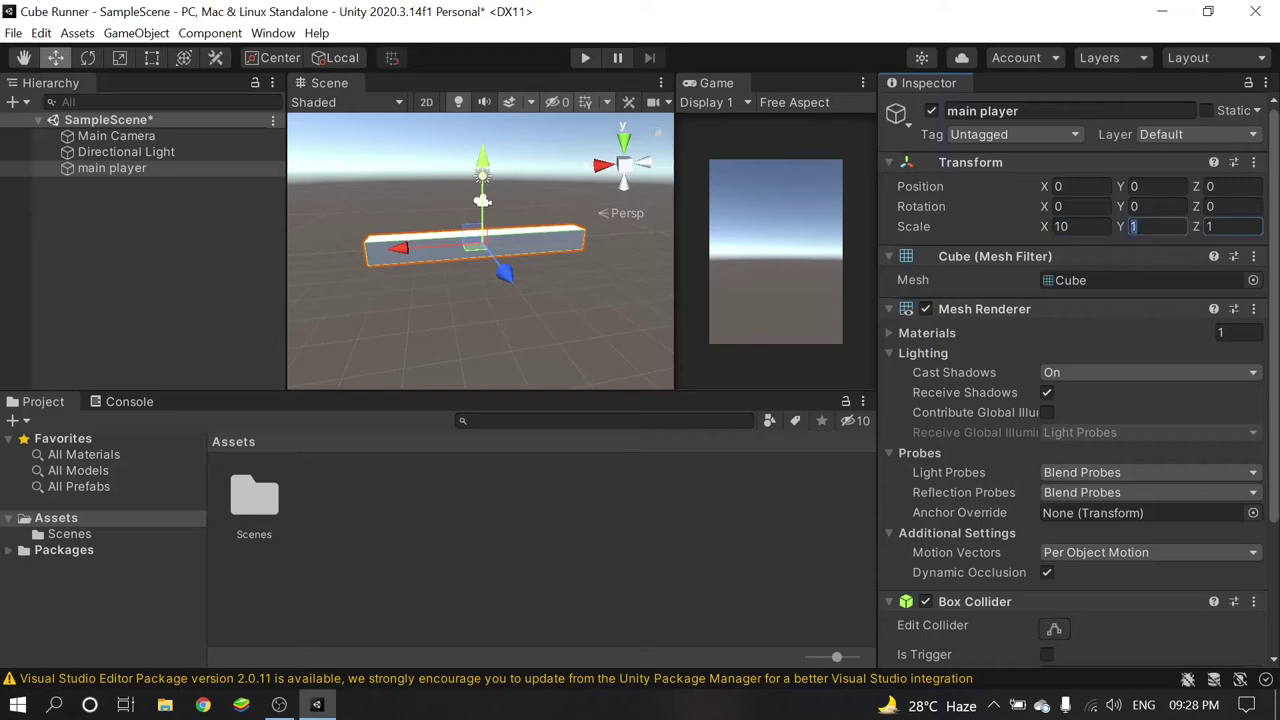
key(Tab)
text(1000)
alt+drag(580, 300, 509, 311)
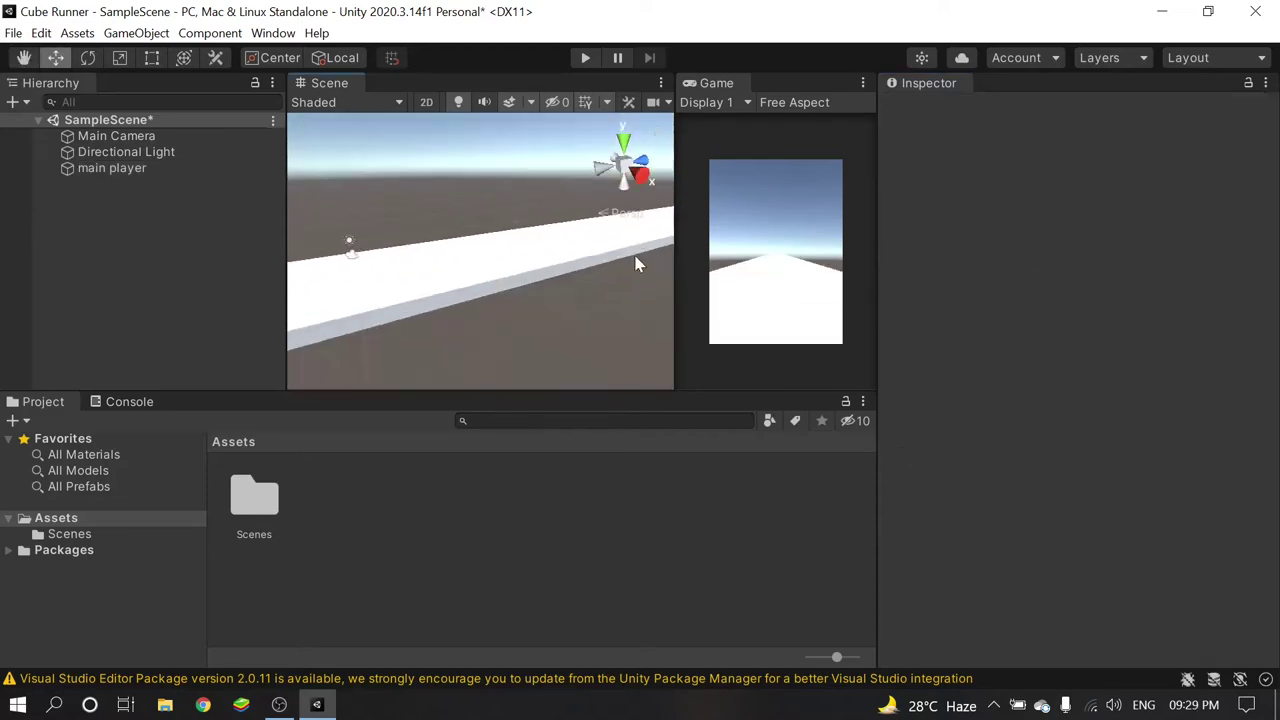
- Create a materials folder in Assets and open it
right_click(342, 515)
click(663, 31)
text(materials)
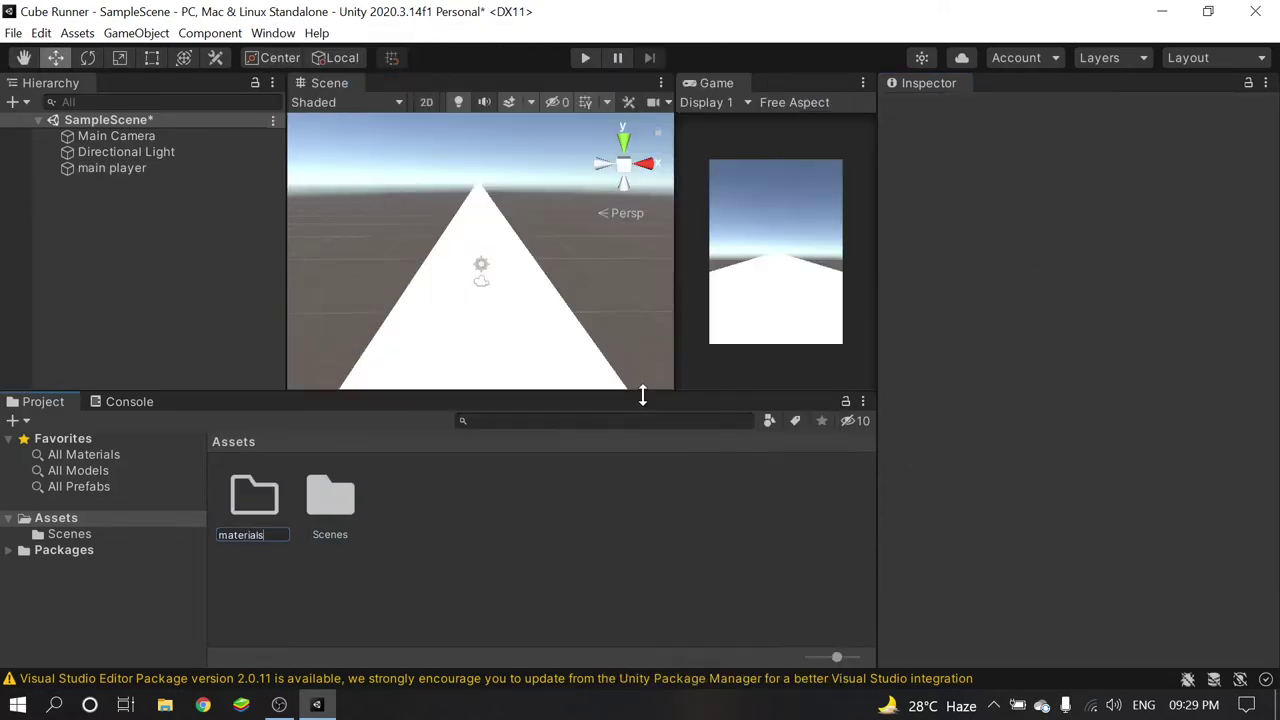
key(Return)
double_click(254, 495)
- Create a cream-yellow groungMat material (RGB 222, 194, 123) and apply it to the strip
right_click(570, 518)
click(878, 361)
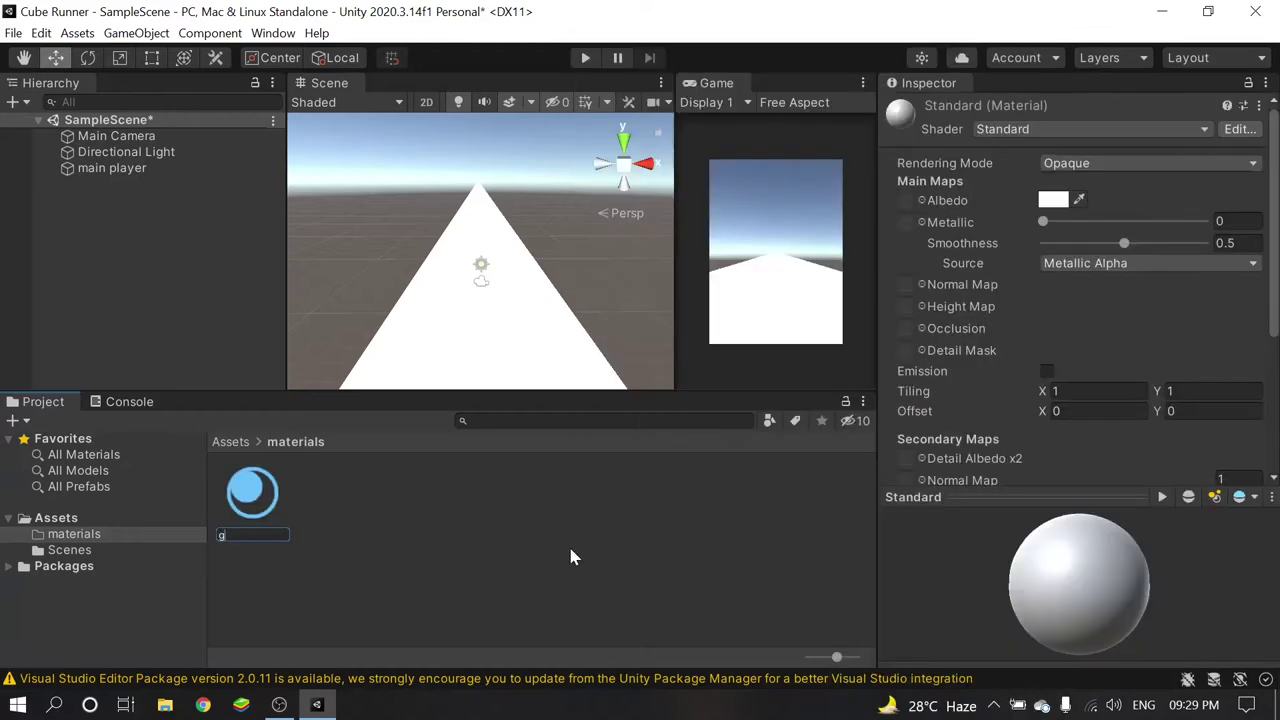
text(groungMat)
key(Return)
click(1054, 200)
drag(1108, 345, 1095, 333)
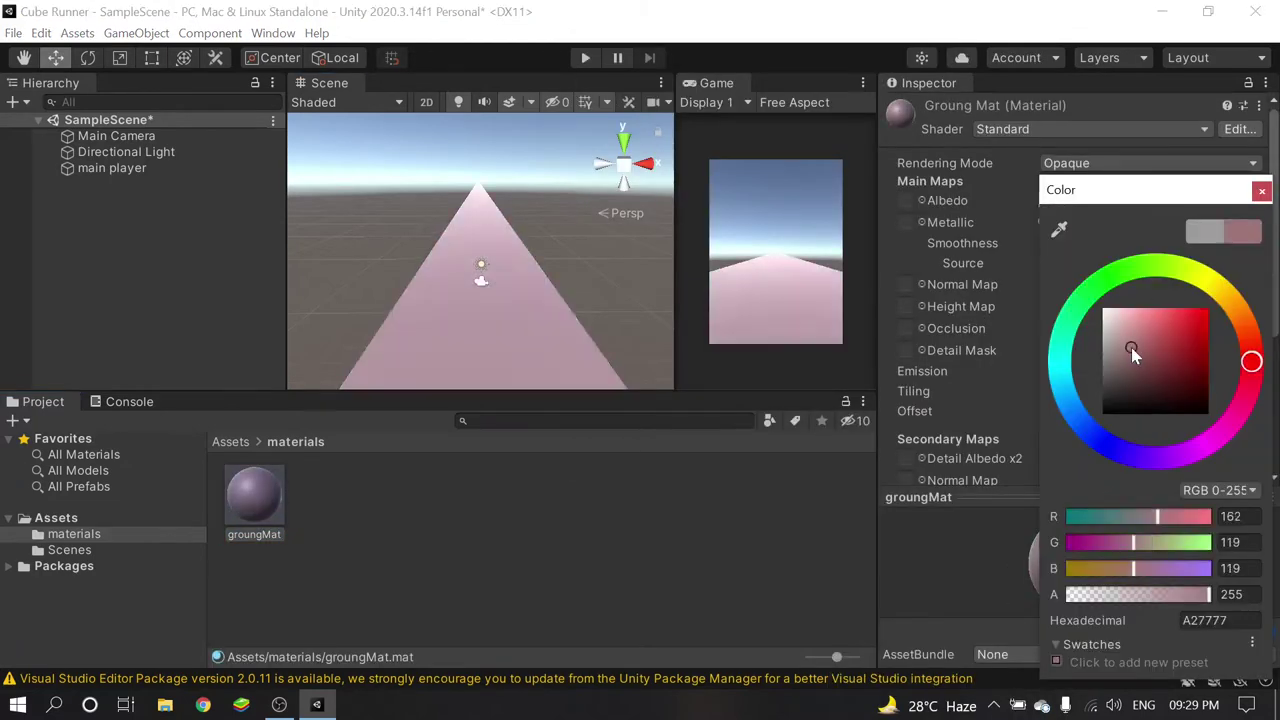
click(1165, 258)
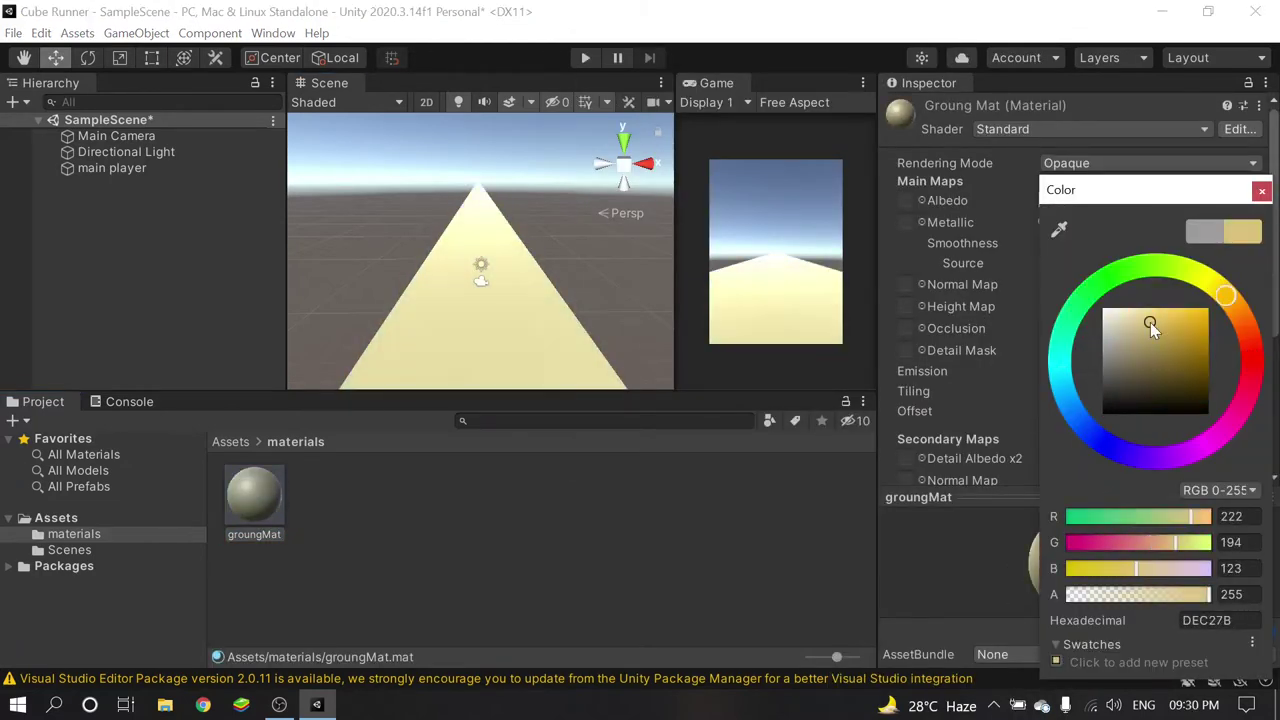
drag(1150, 322, 1145, 312)
click(577, 271)
mouse_move(577, 271)
alt+mouse_down()
mouse_move(505, 302)
mouse_move(437, 209)
alt+mouse_up()
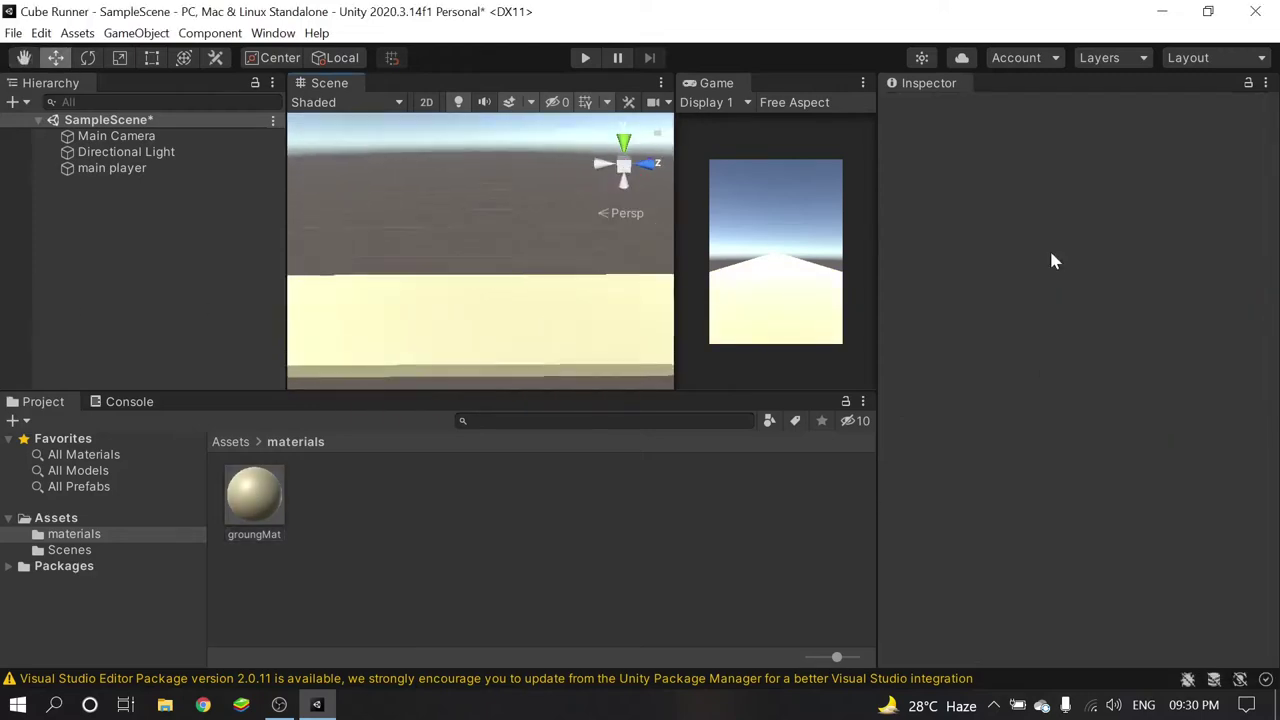
- Rename the strip to ground and add a new cube named main player
right_click(112, 168)
click(1070, 111)
text(ground)
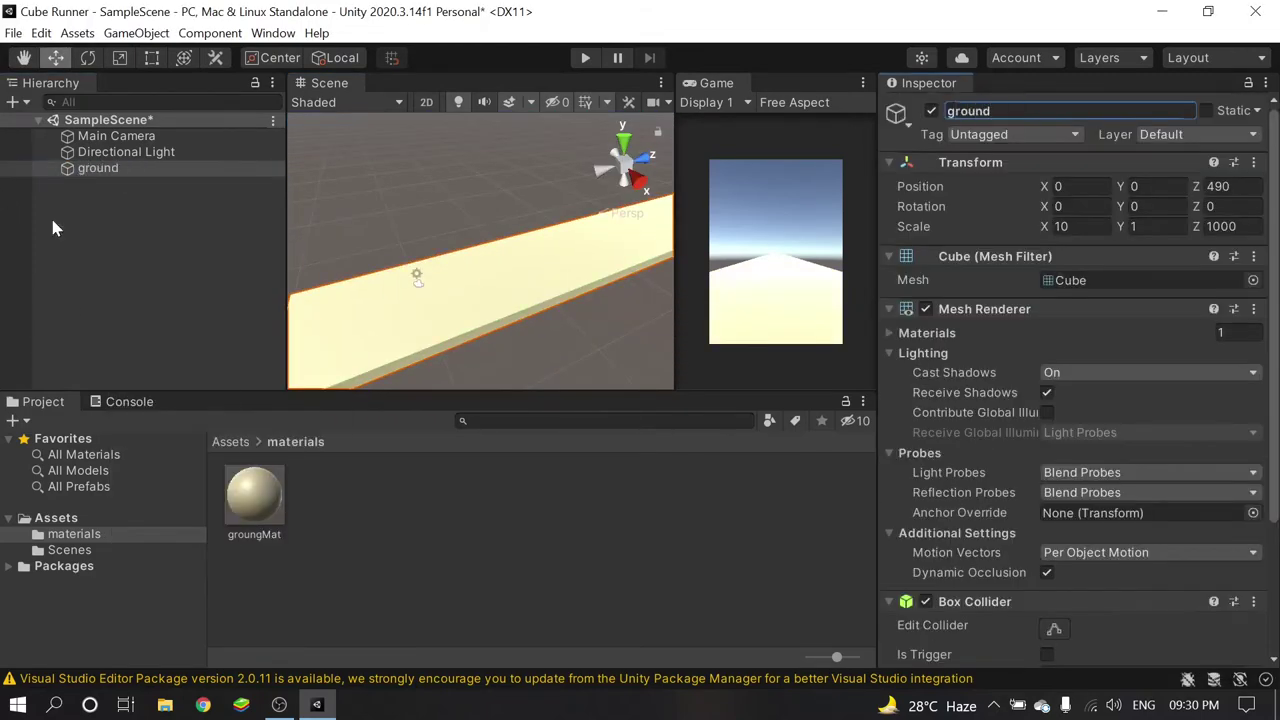
right_click(55, 228)
mouse_move(114, 451)
click(271, 457)
text(main player)
key(Return)
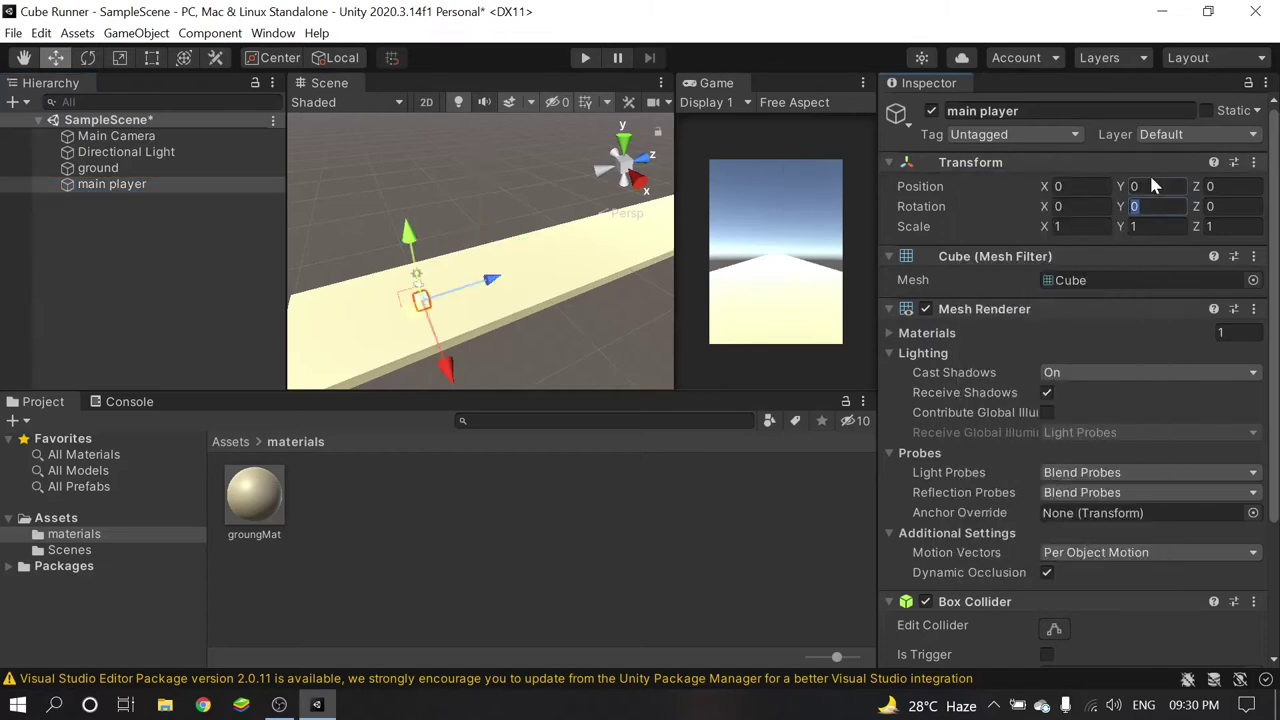
text(34)
click(500, 206)
- Create a red mainPlayerMat material and apply it to the main player cube
right_click(393, 534)
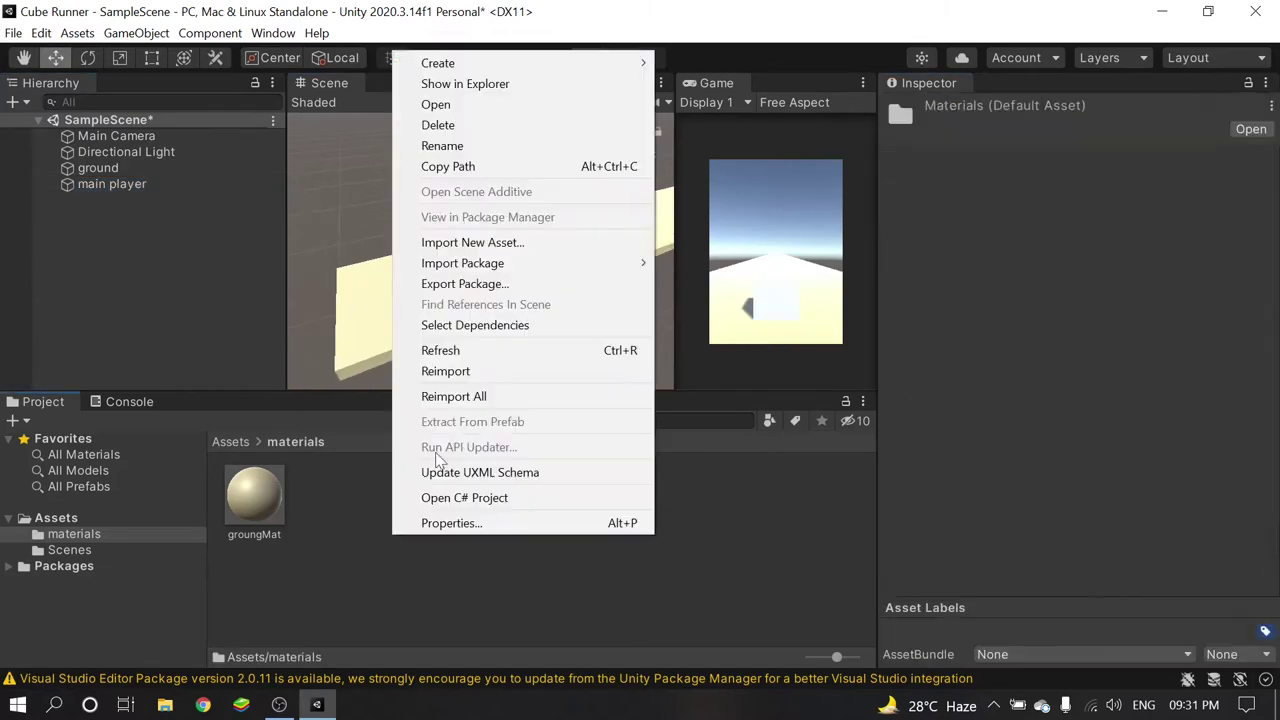
mouse_move(450, 63)
click(910, 363)
text(mainplayerMat)
key(Return)
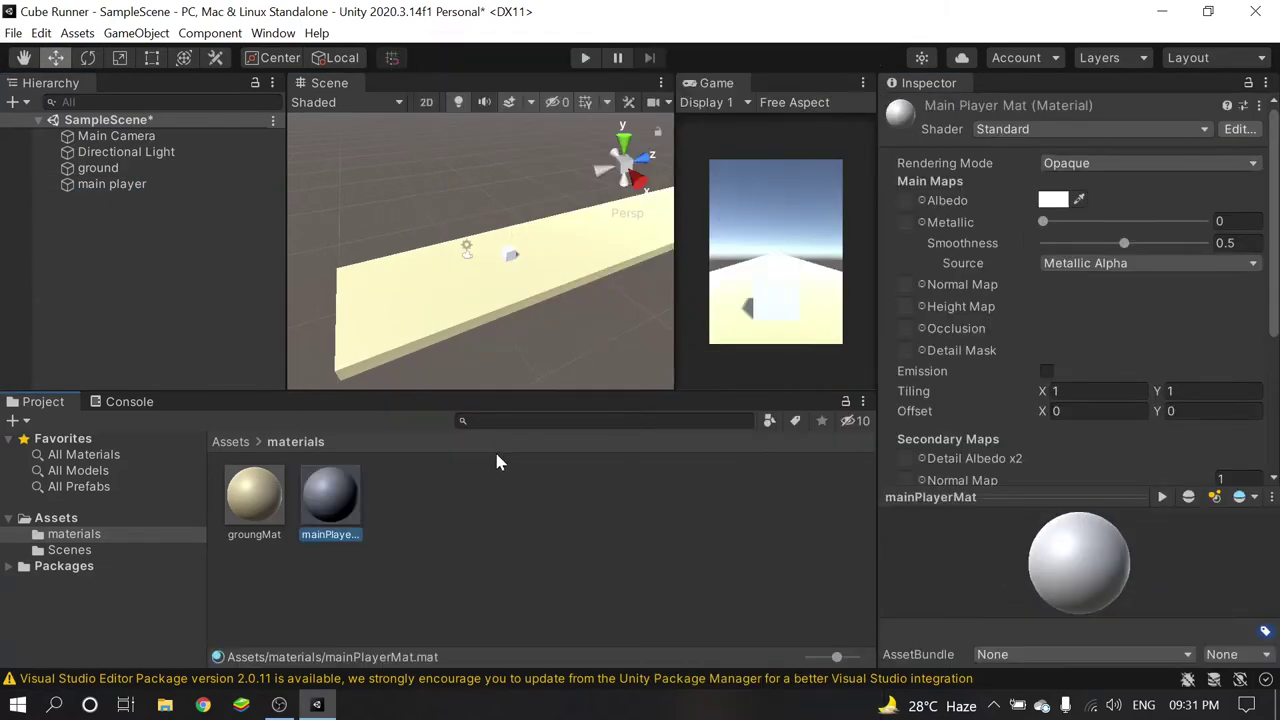
click(1053, 200)
click(1195, 310)
mouse_move(508, 247)
mouse_down()
mouse_move(537, 276)
mouse_move(535, 240)
mouse_up()
- Align the Main Camera with the current scene view
scroll(532, 259, up, 5)
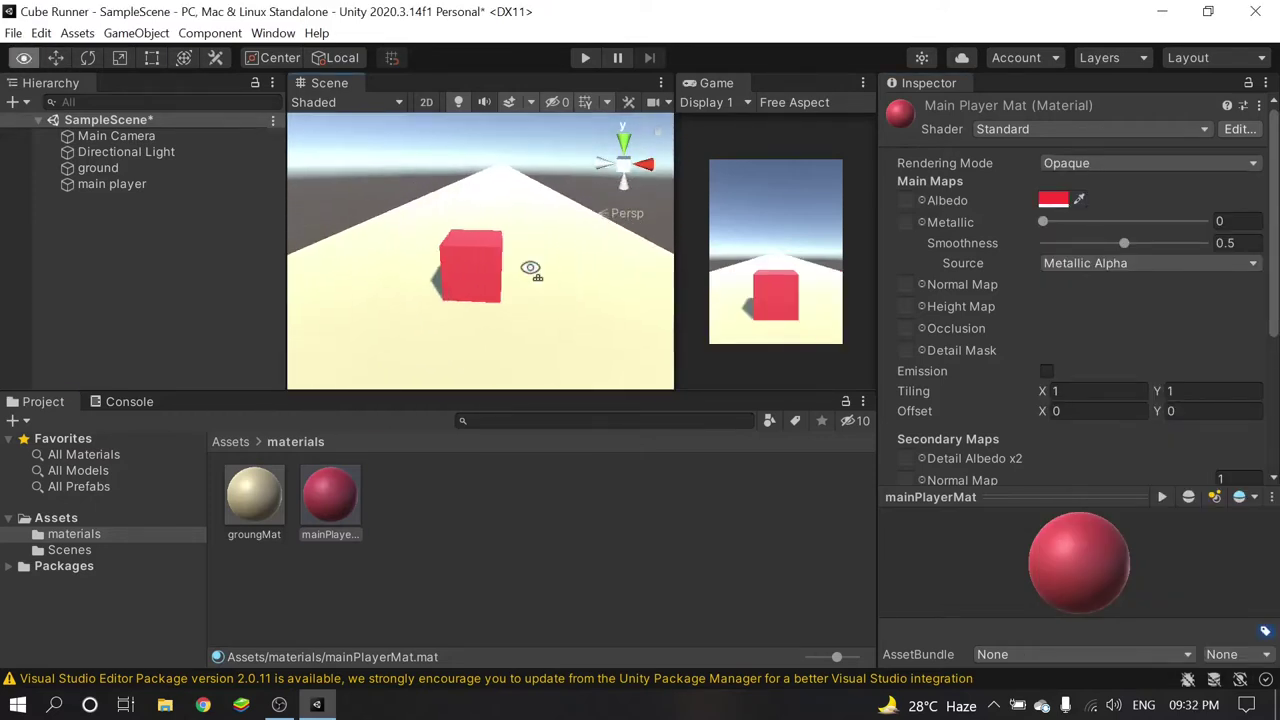
scroll(535, 240, down, 5)
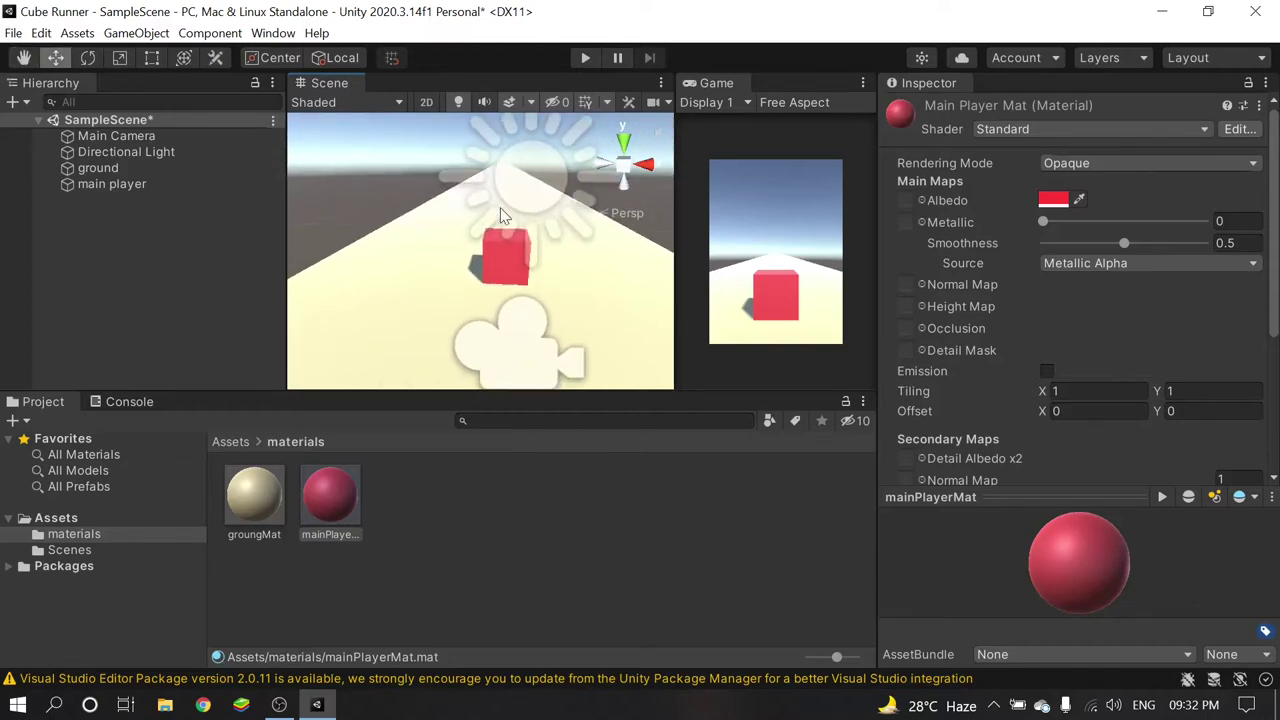
click(512, 338)
click(77, 33)
click(226, 401)
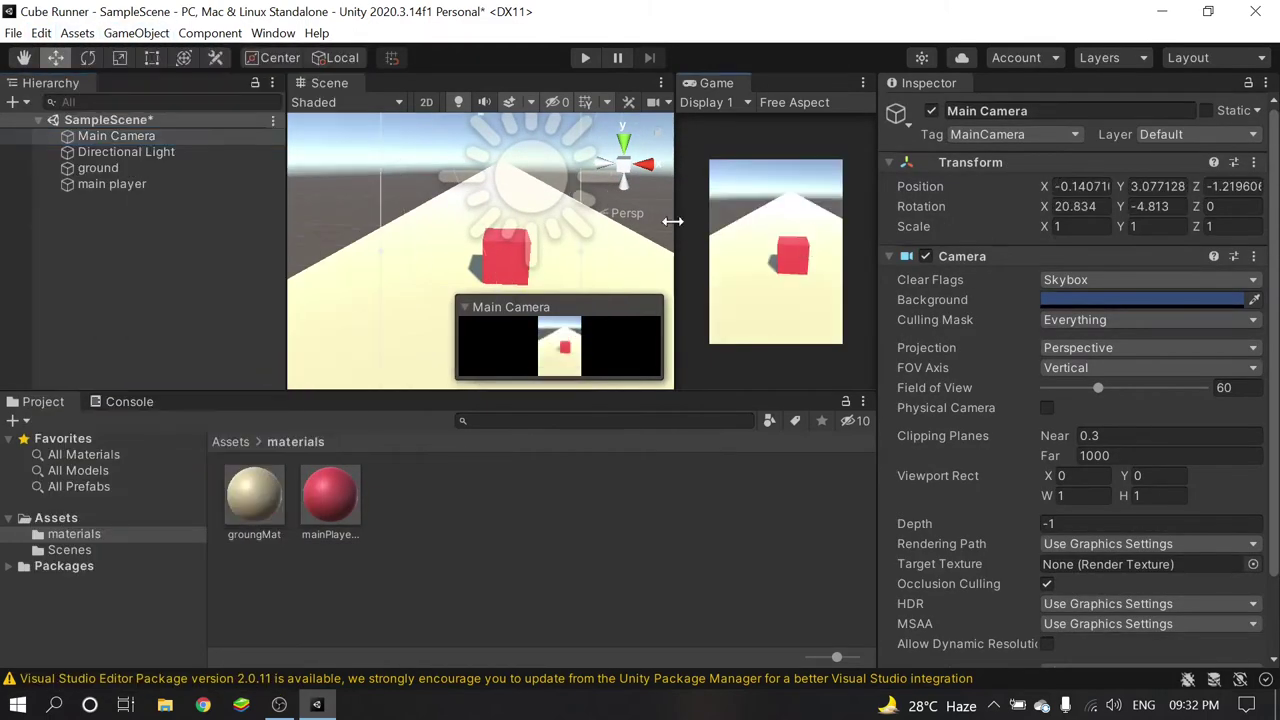
- Dock the Game view beside Scene, add a Rigidbody to main player, and open playerMovement
drag(716, 83, 320, 83)
click(475, 250)
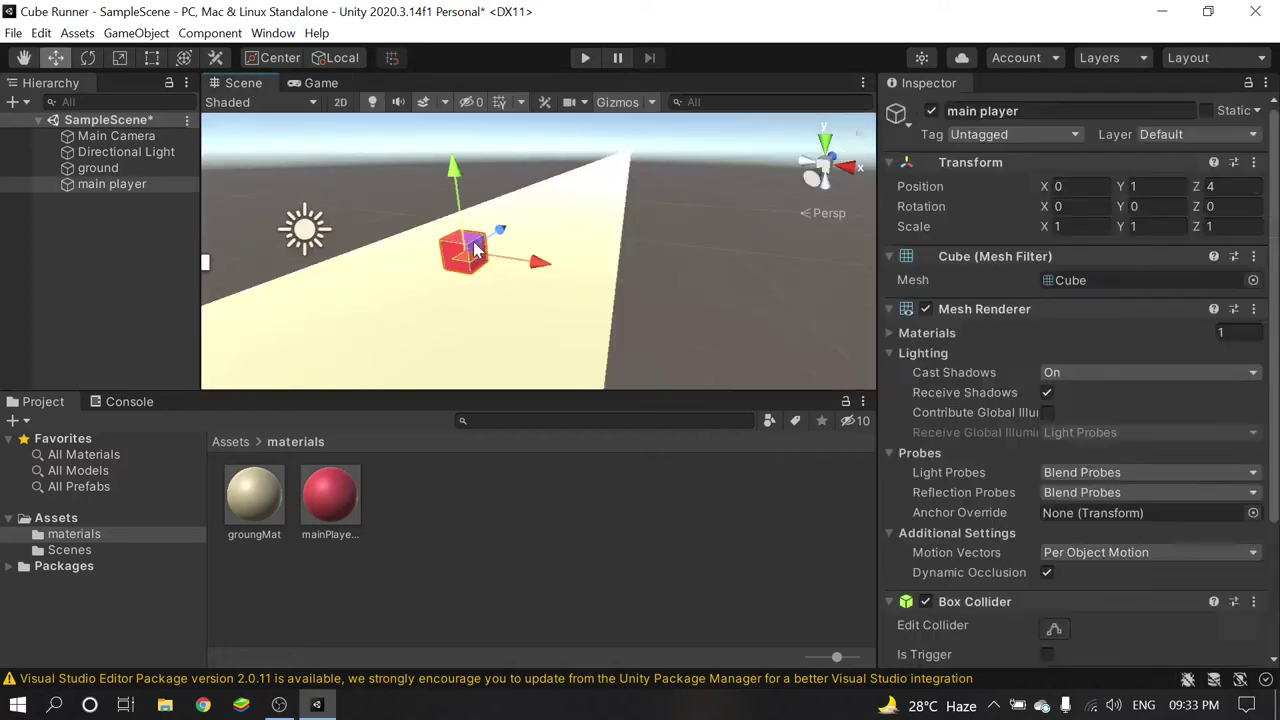
scroll(1072, 450, down, 5)
click(1072, 640)
text(rigi)
click(1057, 431)
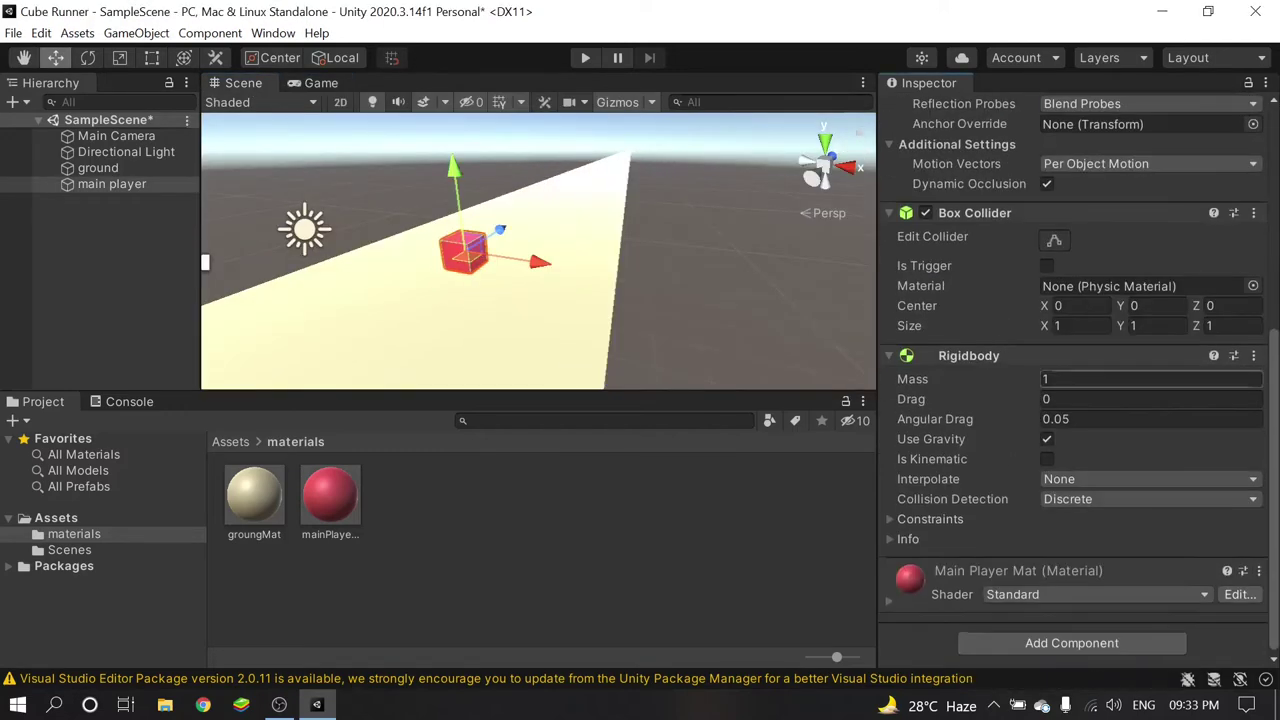
click(578, 58)
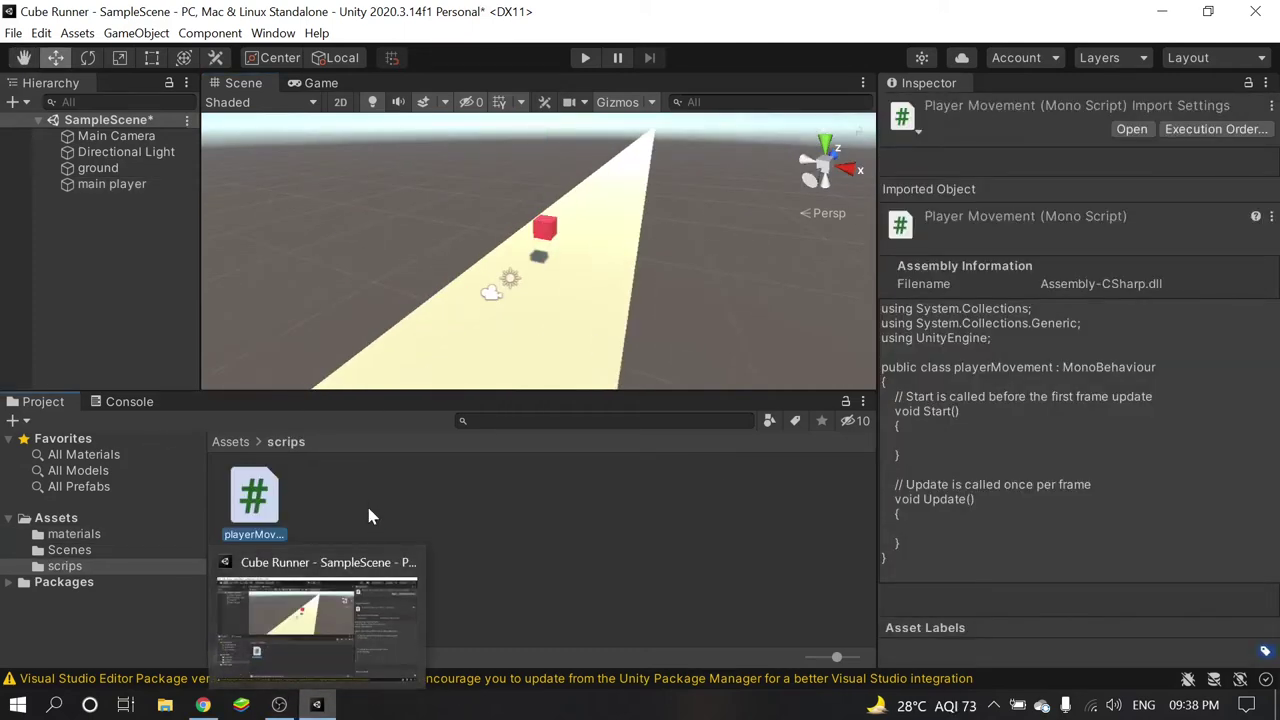
double_click(269, 493)
text(t)
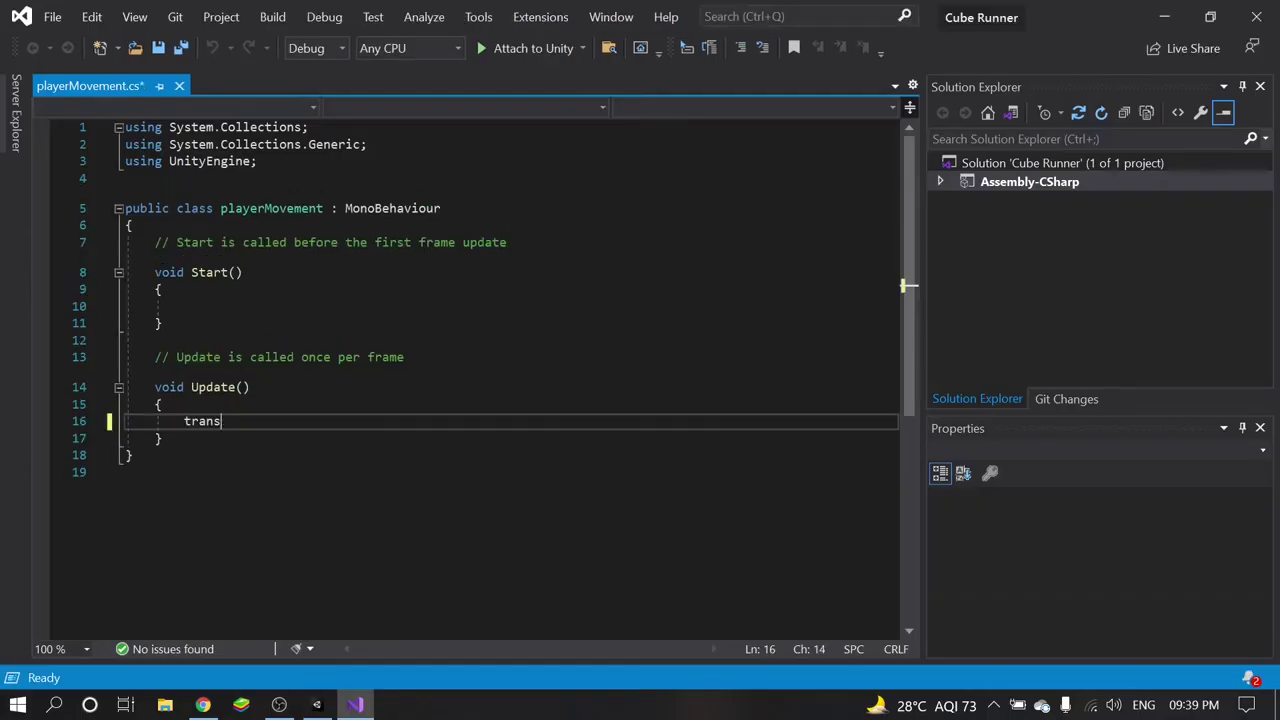
- In Update, set transform.position to itself plus new Vector3(0, 0, 1f*Time.deltaTime)
text(ransform.position + new Vector3)
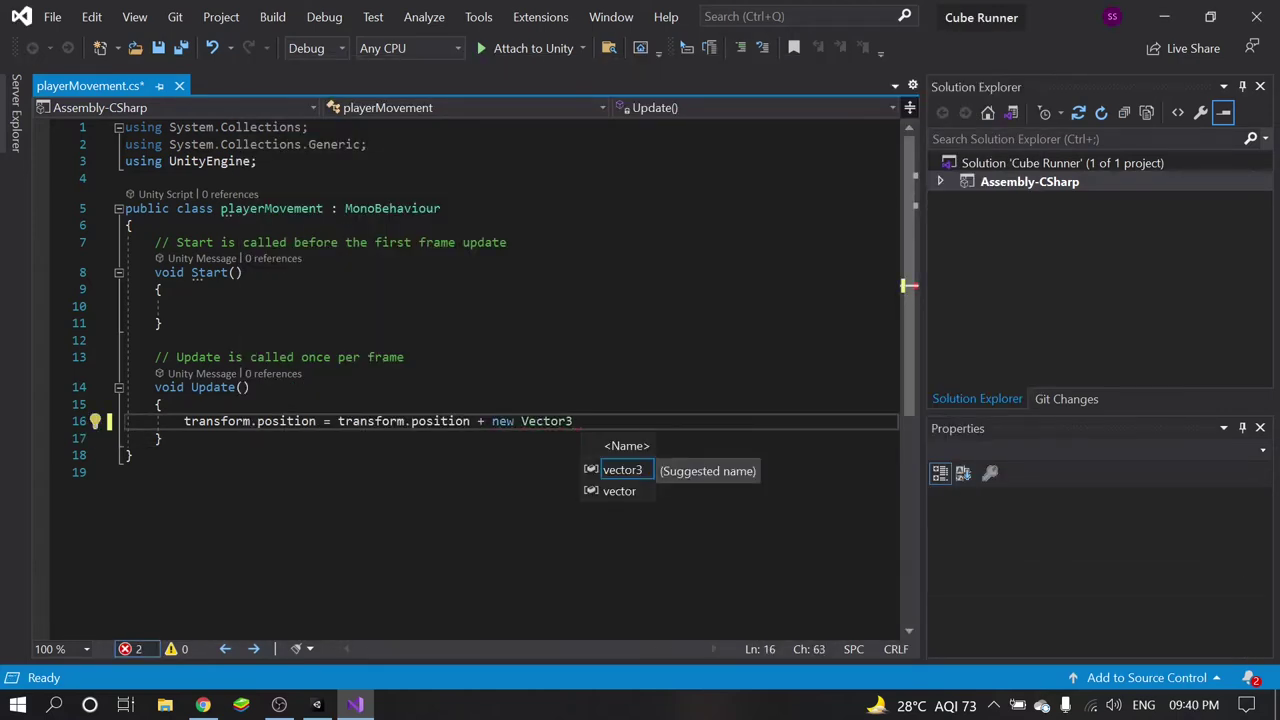
text( (0, 0, 1f*Time.deltaTime)
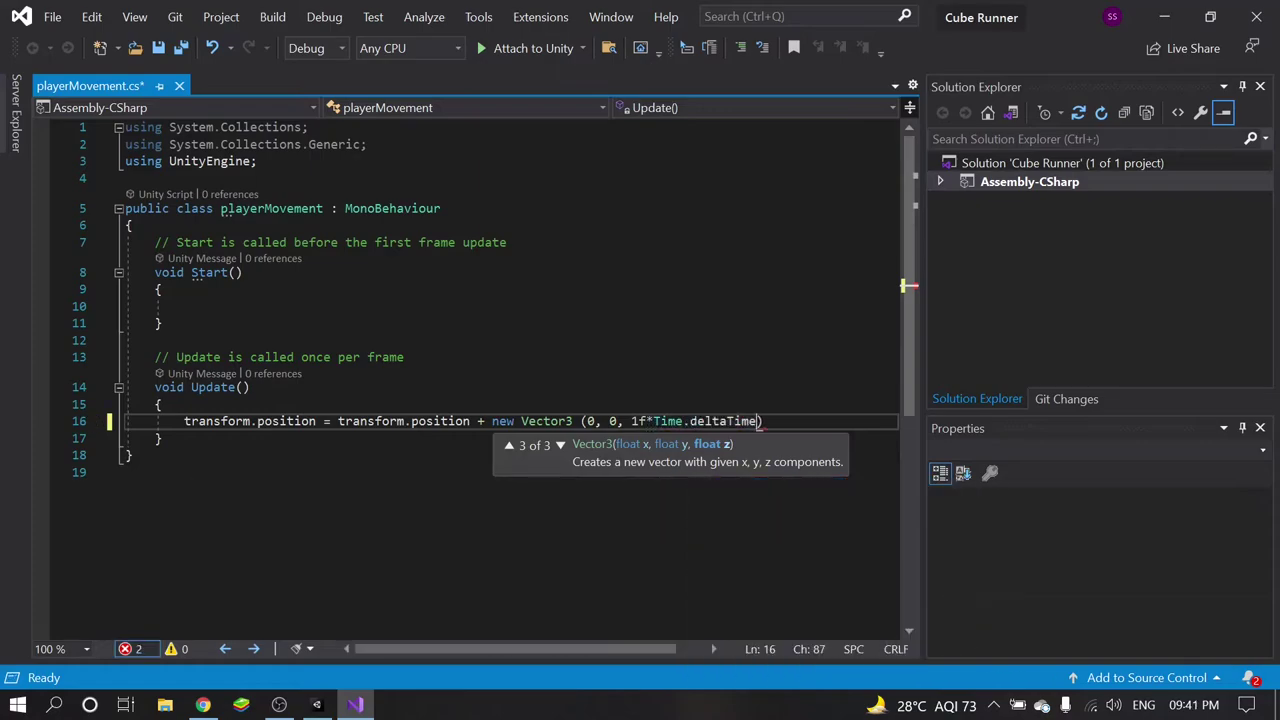
click(668, 421)
- Reload the script in Unity and test-run the scene in play mode
click(314, 705)
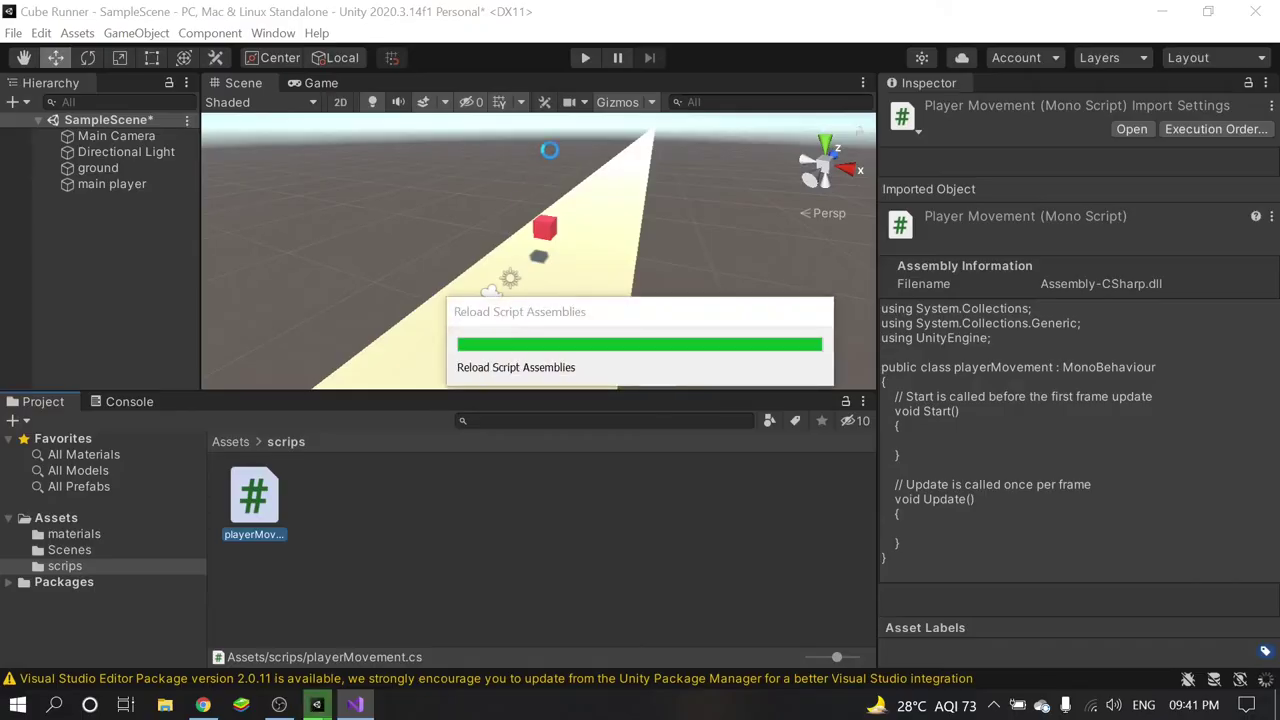
click(585, 57)
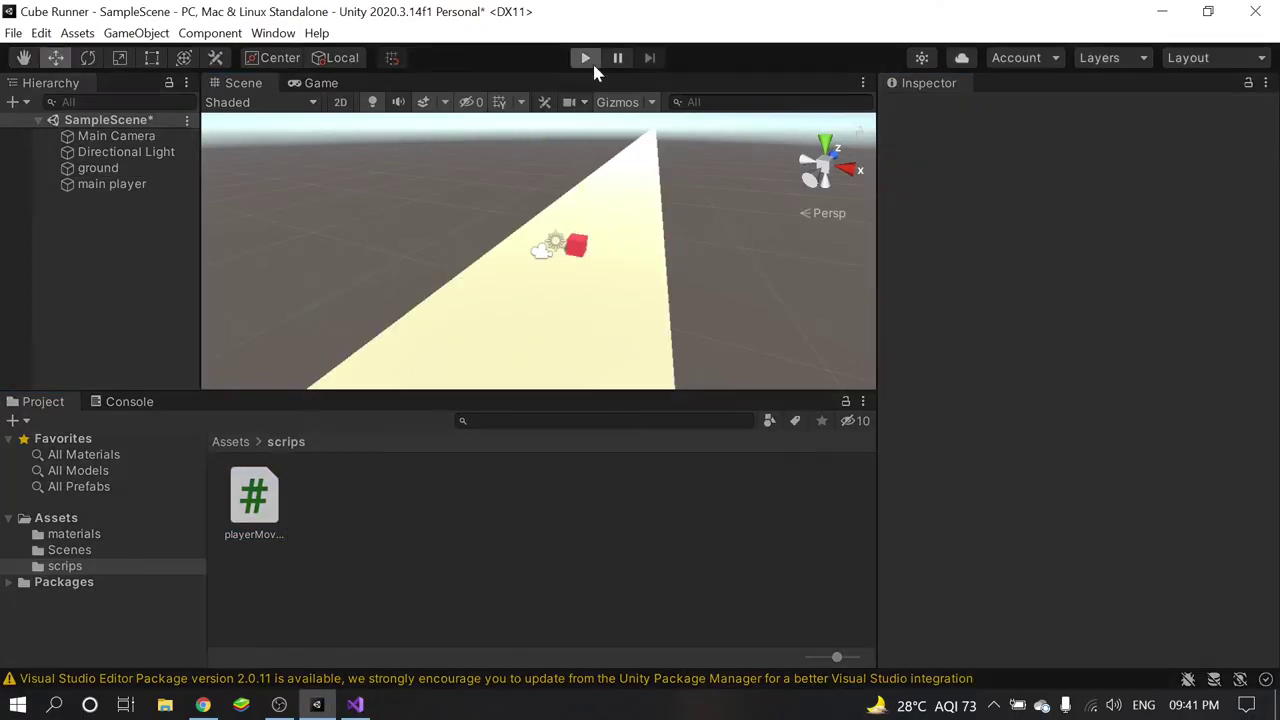
click(585, 57)
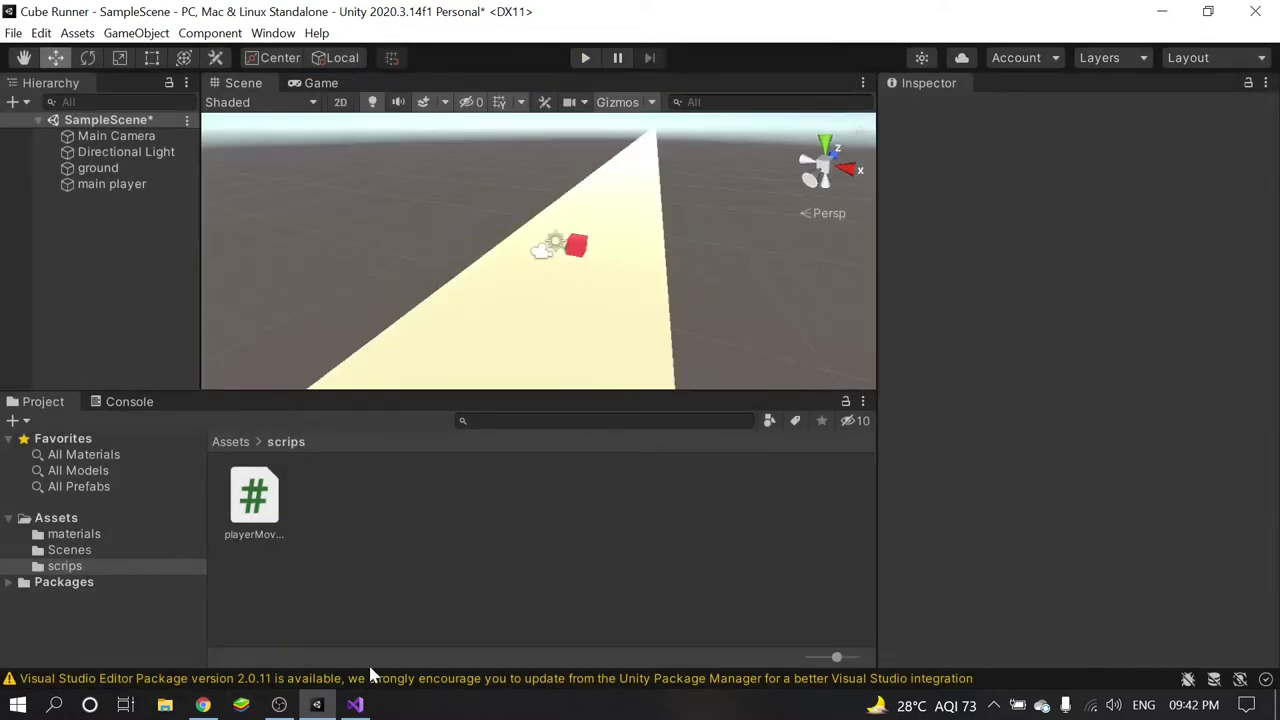
click(355, 705)
key(alt+Tab)
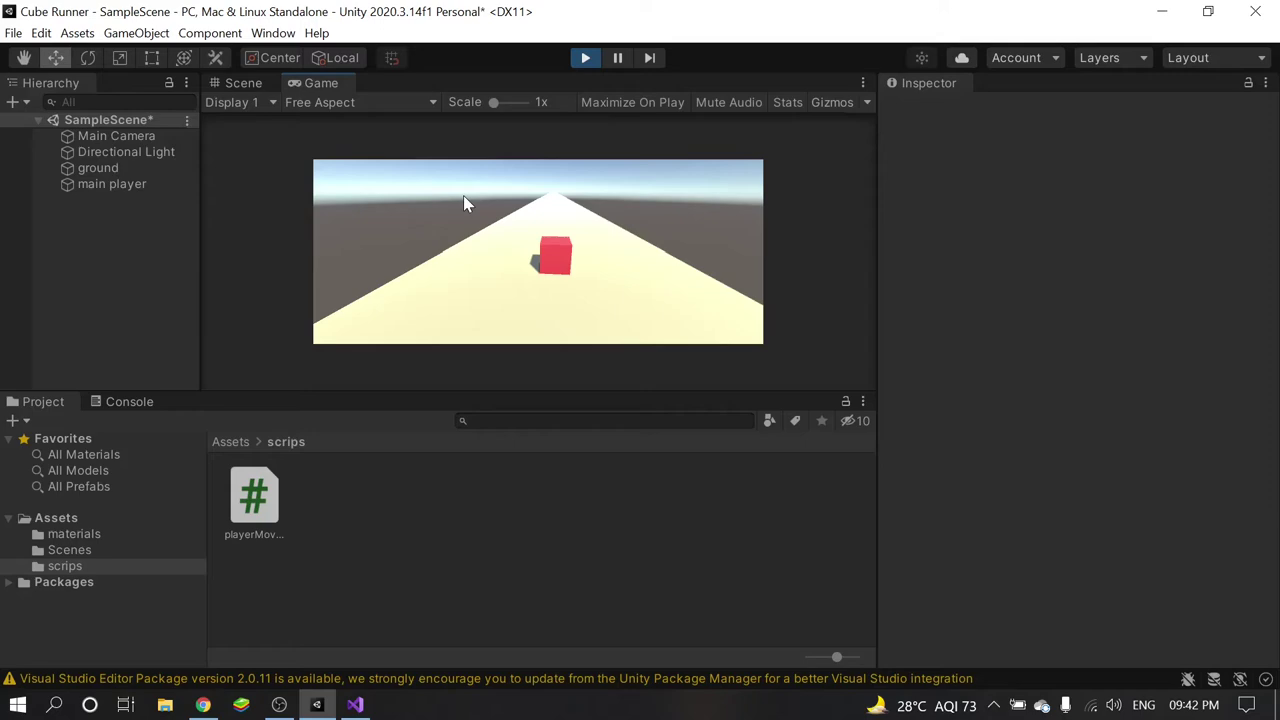
click(585, 57)
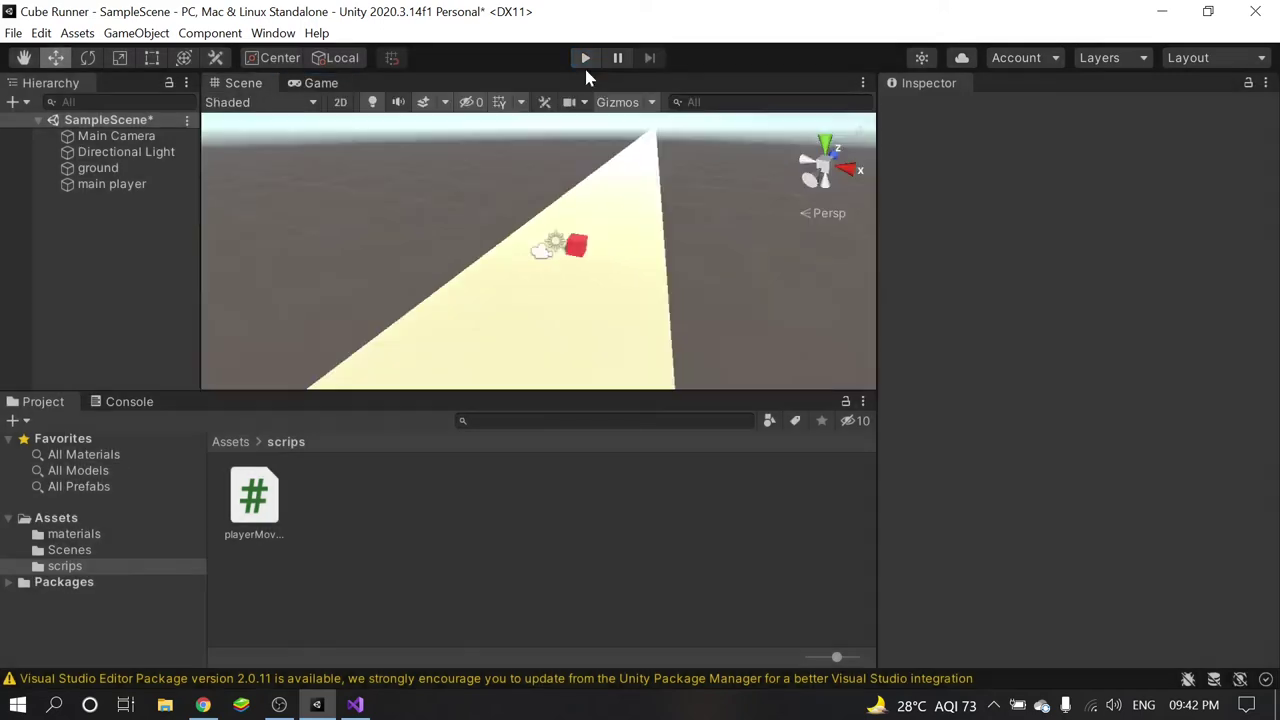
click(585, 57)
drag(321, 82, 657, 177)
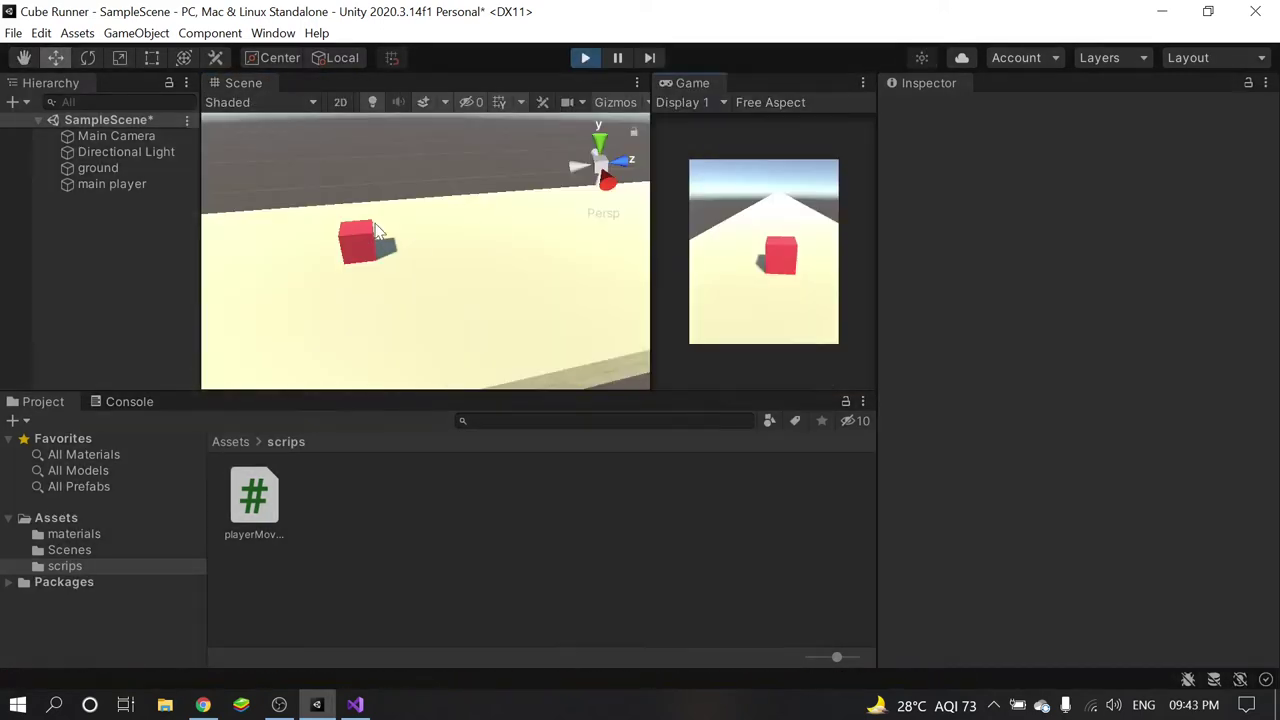
click(378, 230)
click(585, 57)
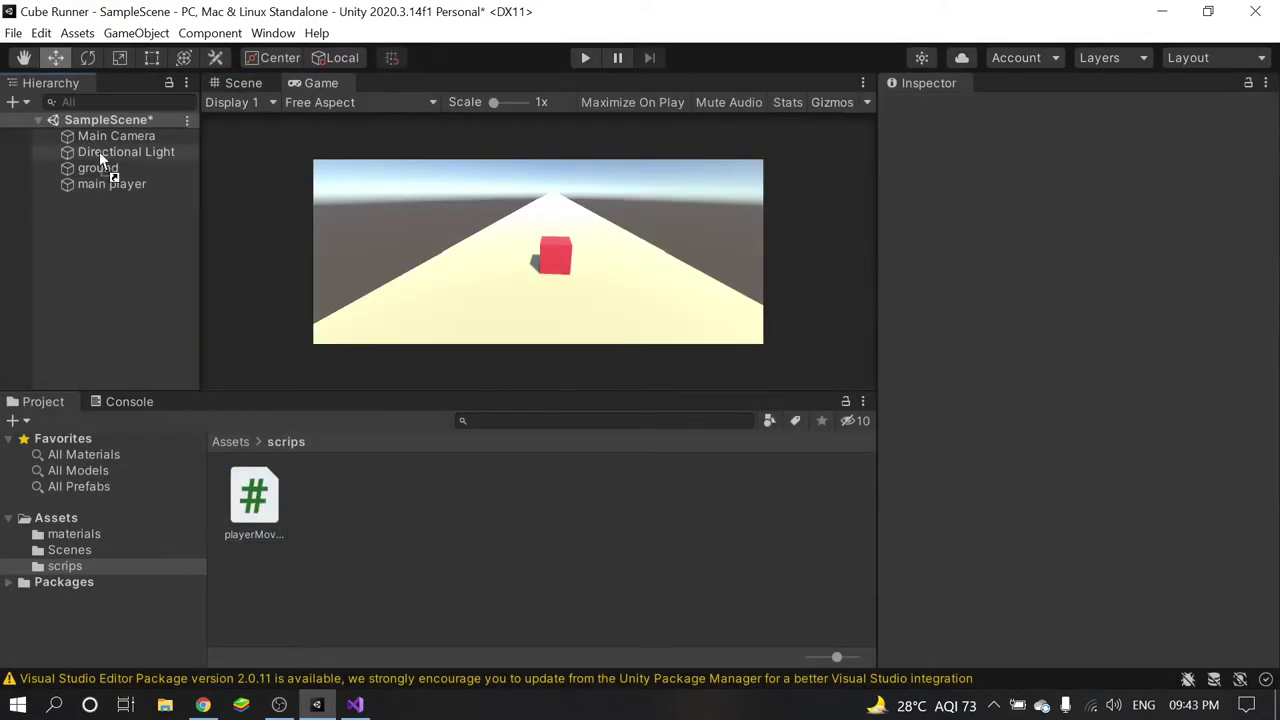
- Attach the playerMovement script to the main player and test it
drag(100, 160, 111, 184)
scroll(1058, 600, down, 10)
scroll(1024, 586, up, 5)
scroll(1024, 500, down, 3)
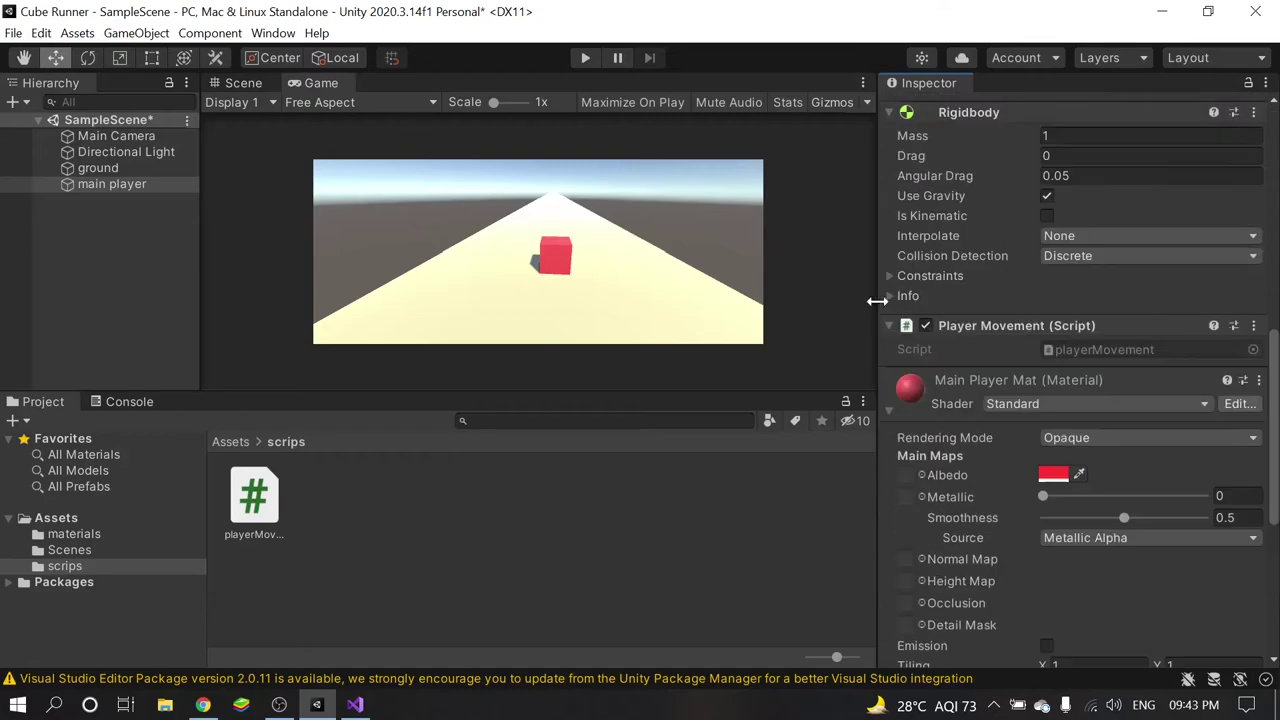
click(585, 57)
click(585, 57)
key(alt+Tab)
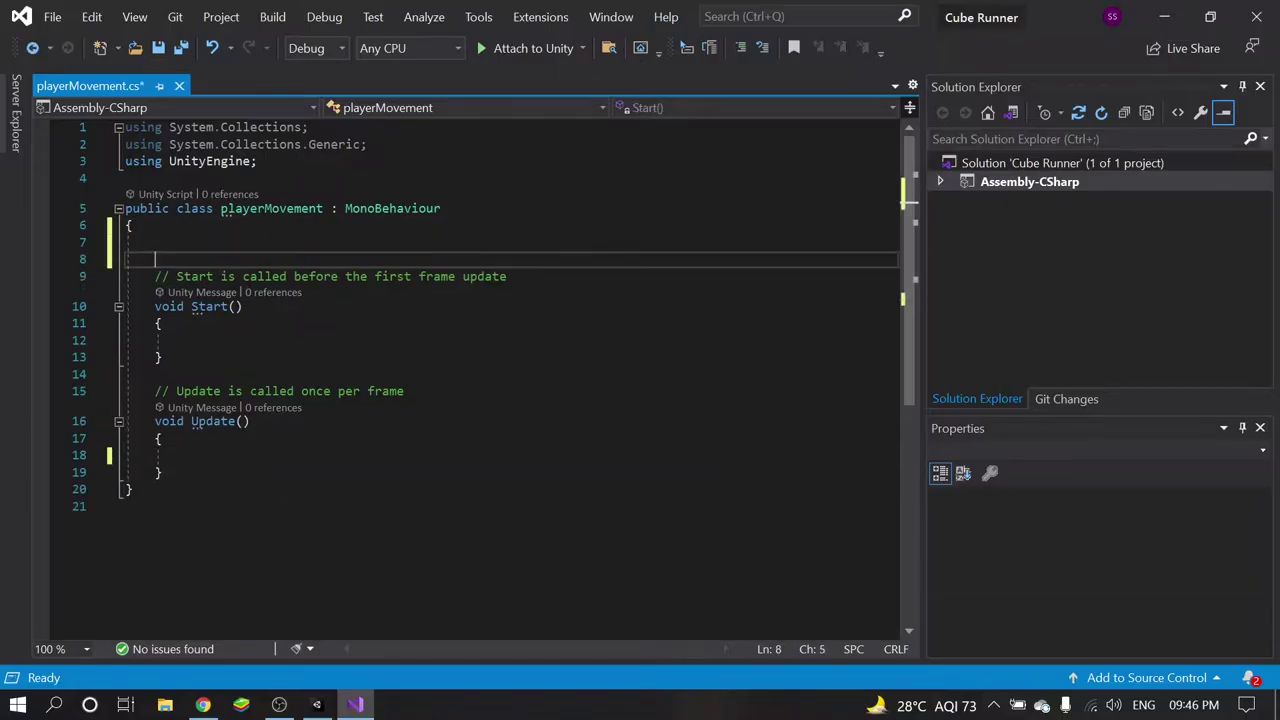
- Declare a public Rigidbody field in playerMovement and reload it in Unity
click(155, 242)
text(public Rigidbody rigidbody;)
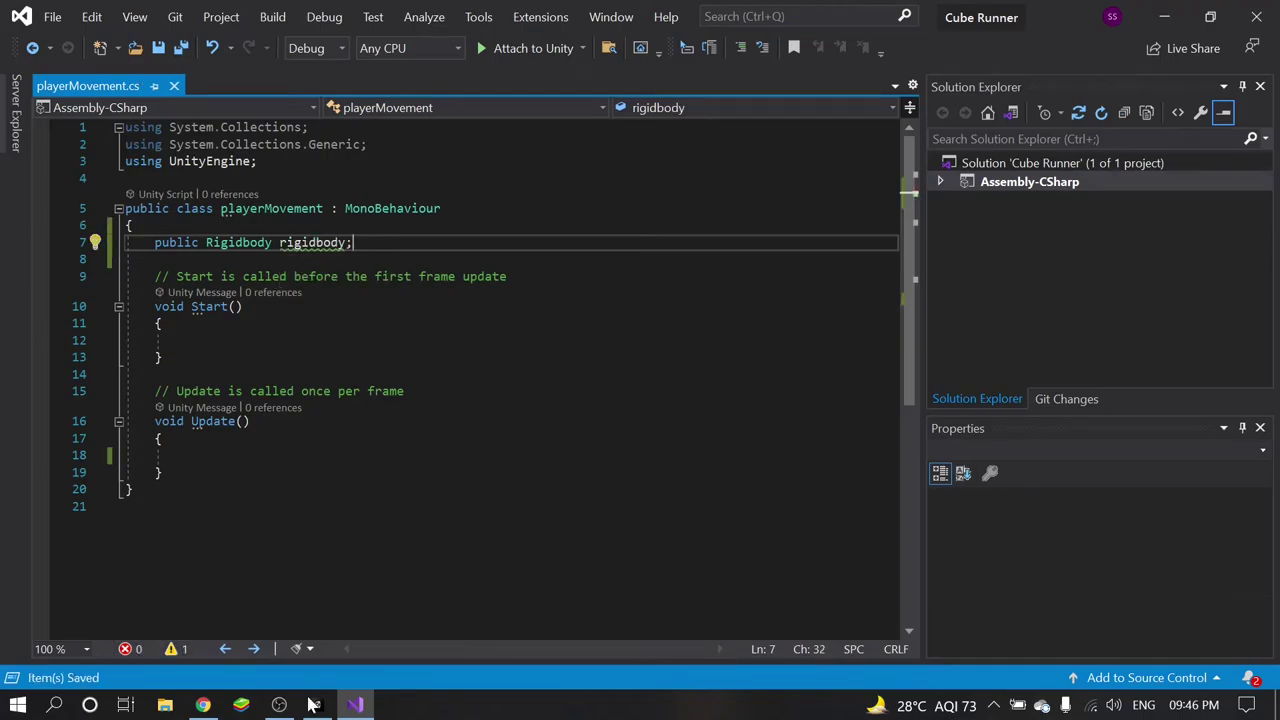
click(315, 705)
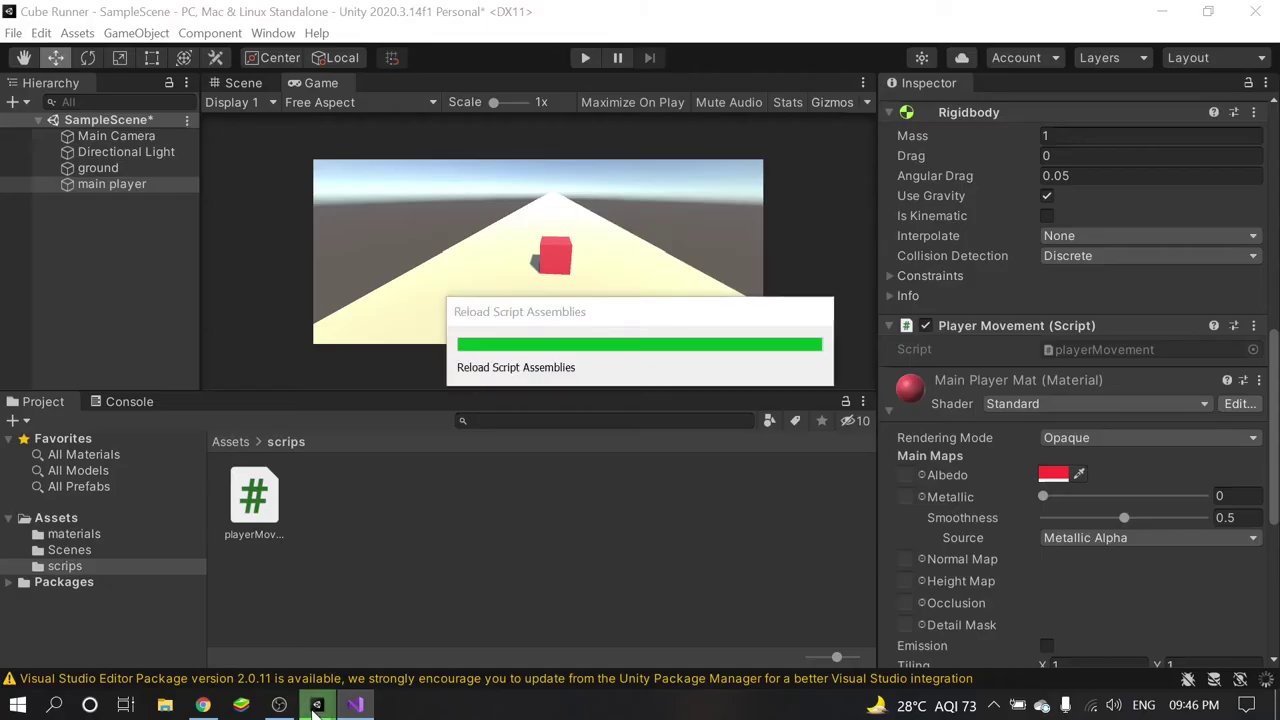
scroll(1016, 478, down, 5)
scroll(891, 227, up, 8)
scroll(882, 278, up, 4)
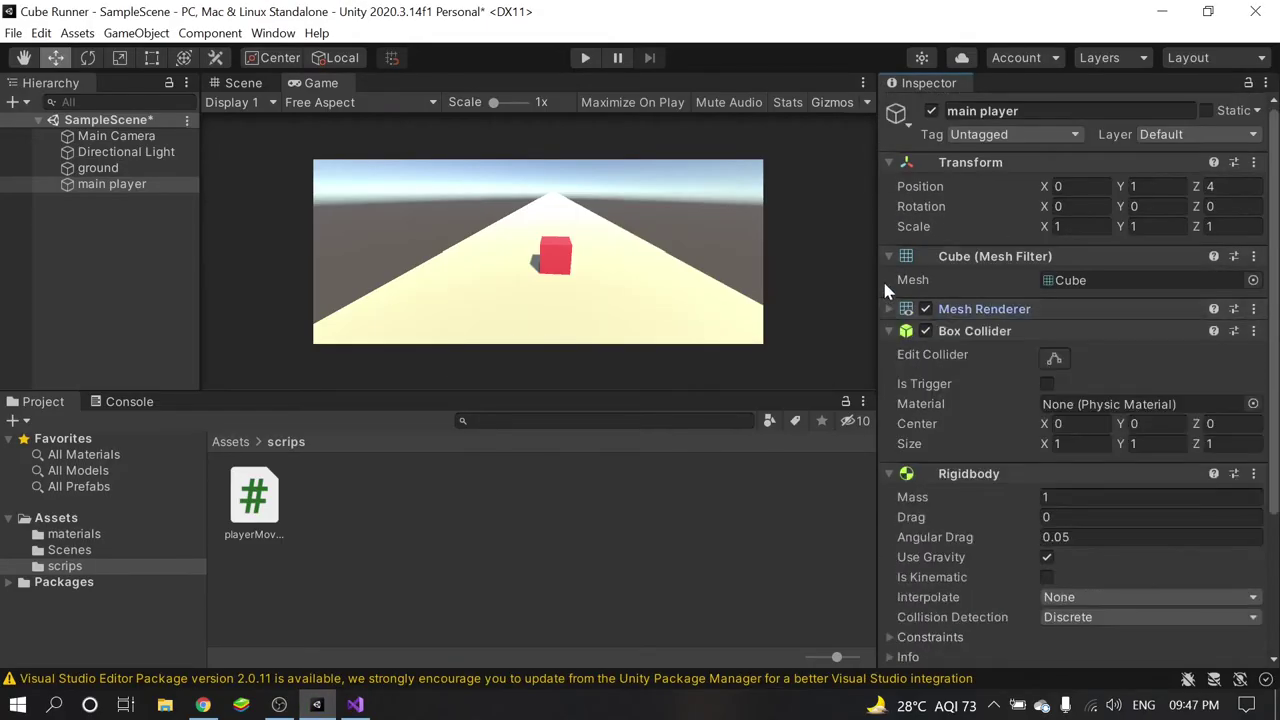
scroll(888, 289, down, 3)
click(888, 140)
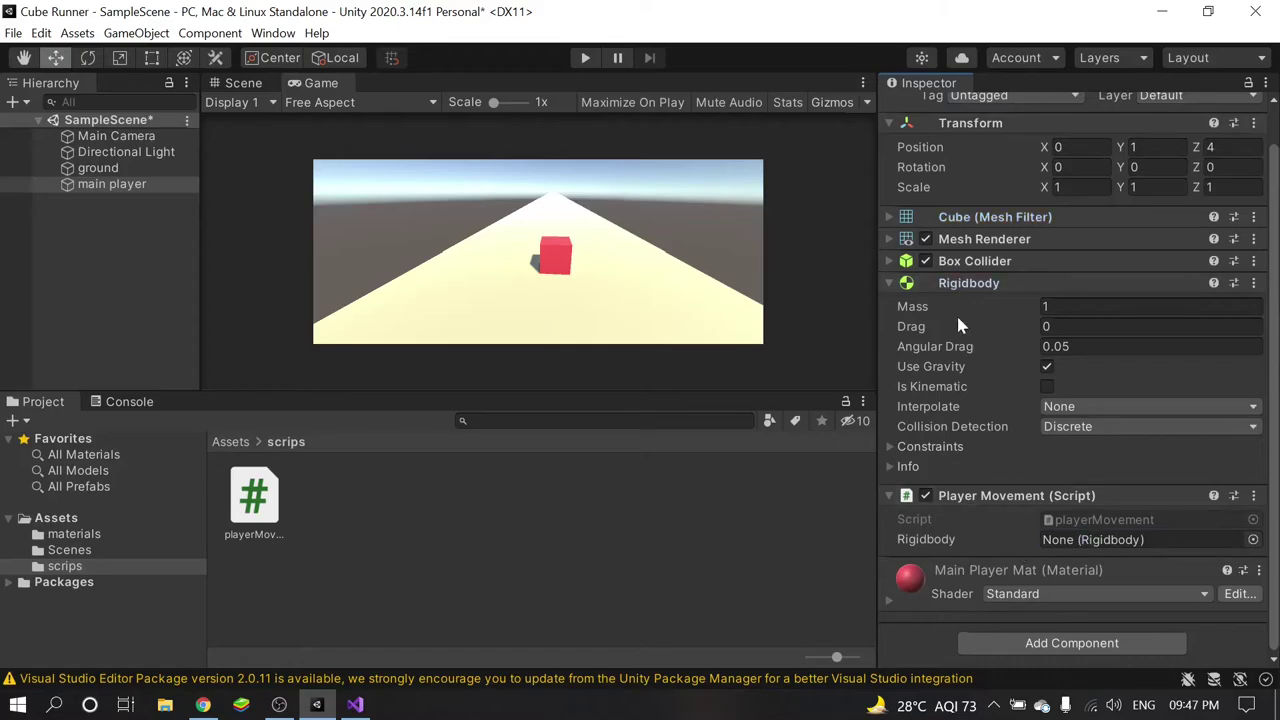
- Add a rigidbody.AddForce forward line scaled by Time.deltaTime and save the script
key(alt+Tab)
text(rigidbody.A)
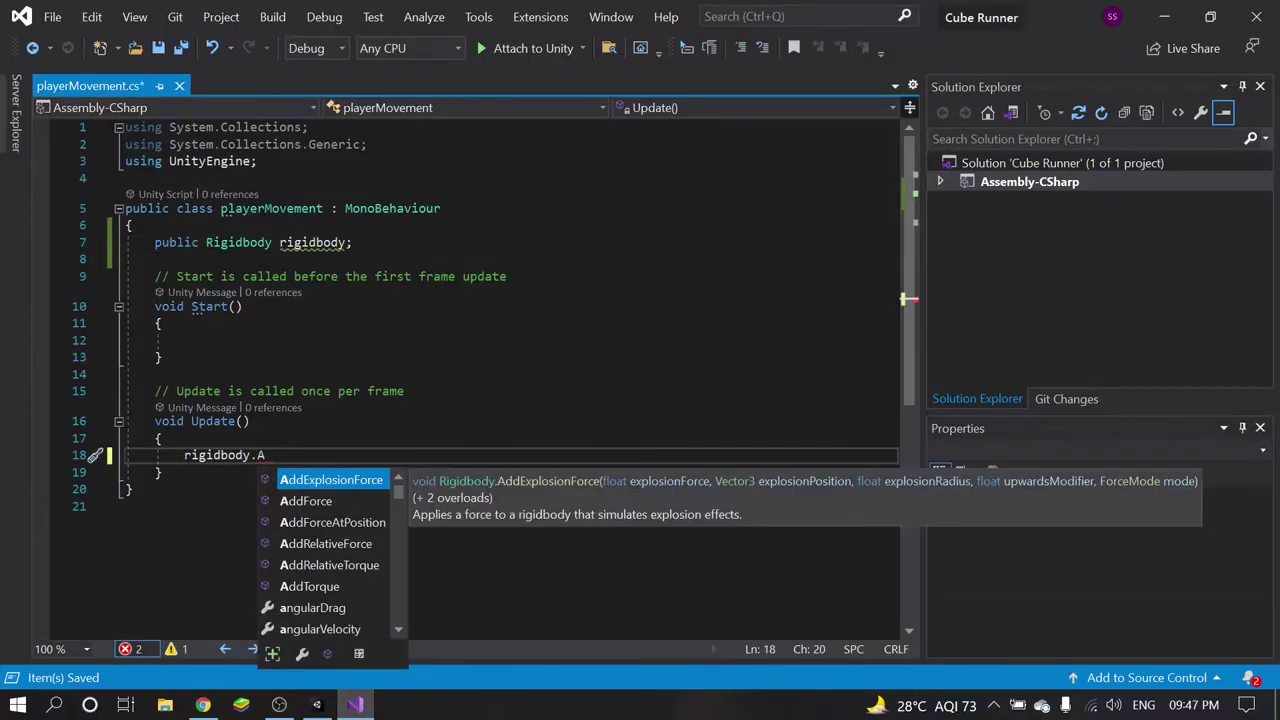
text(ddForce(0,0,1000f * Time.)
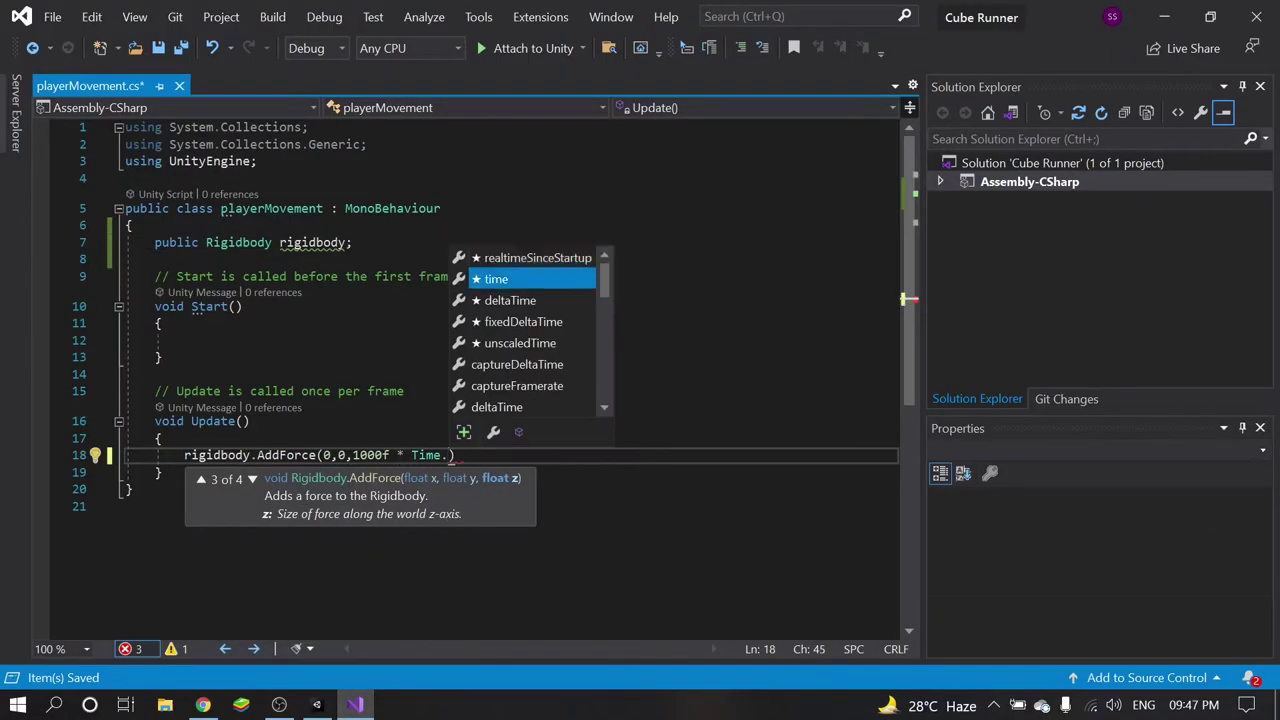
text(deltaTime;)
key(ctrl+s)
key(alt+Tab)
- Create a FrictionLess physic material and apply it to the main player
click(585, 57)
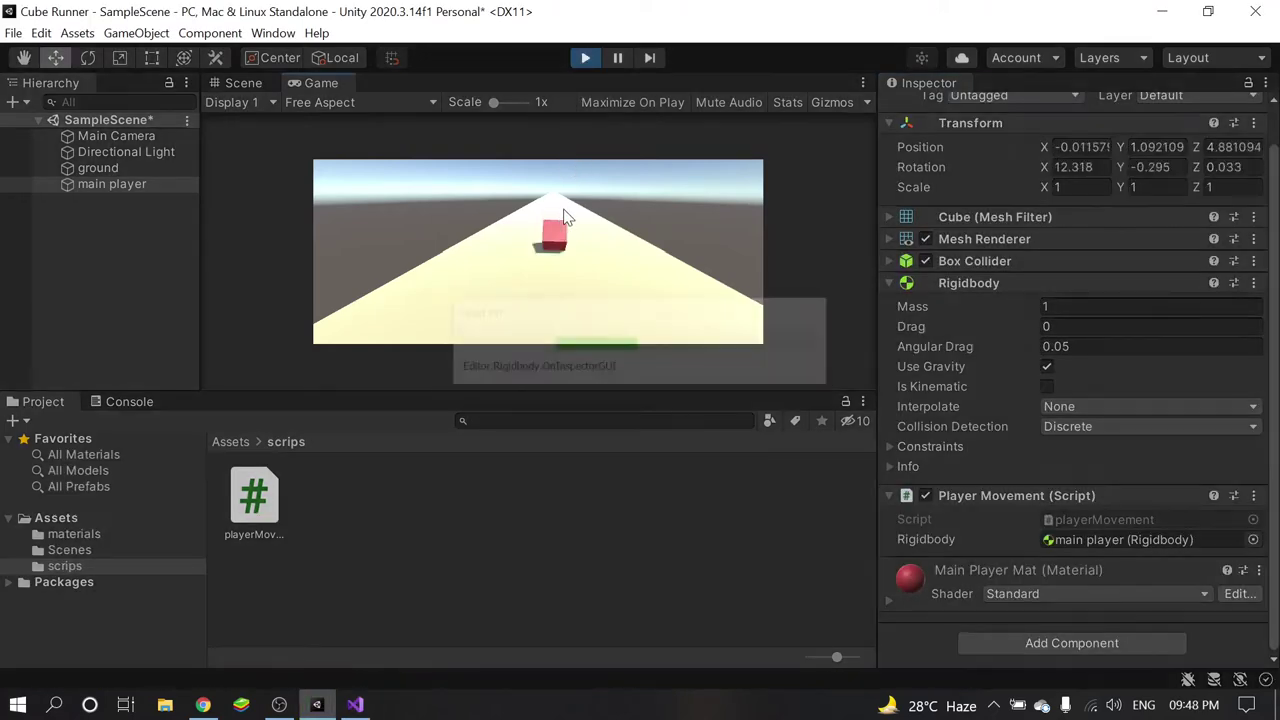
click(585, 57)
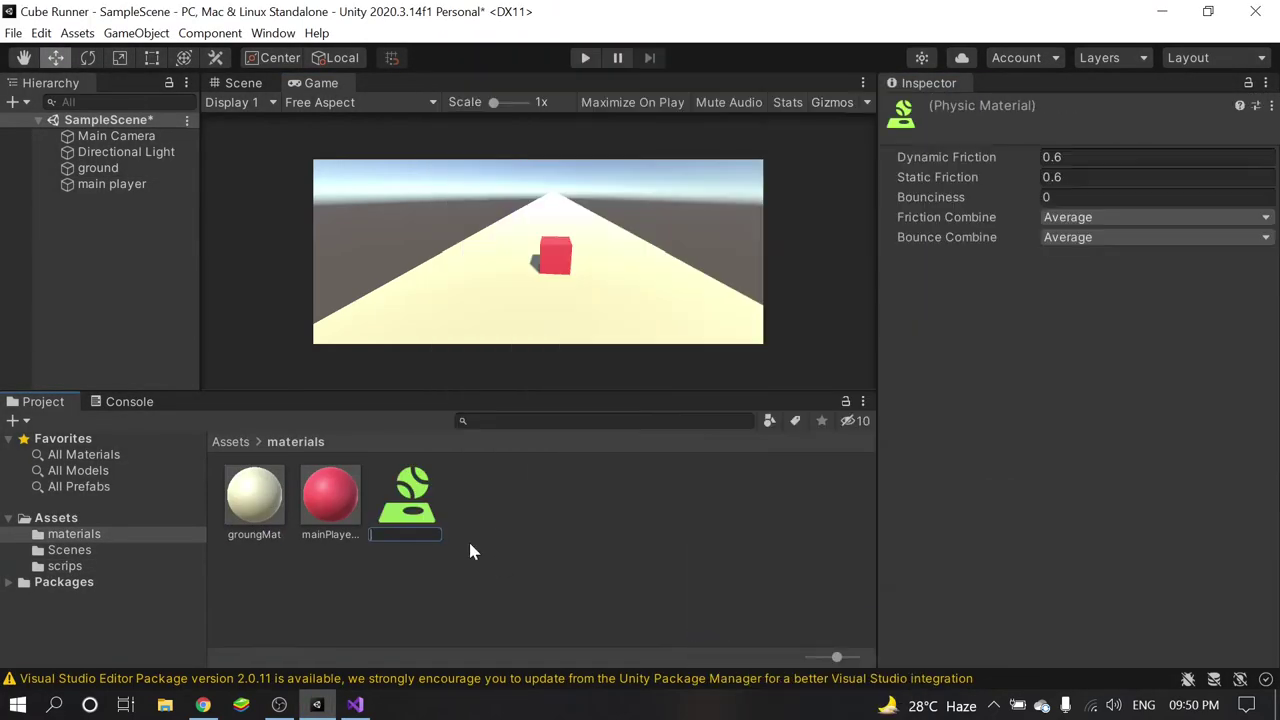
text(FrictionLess)
key(Return)
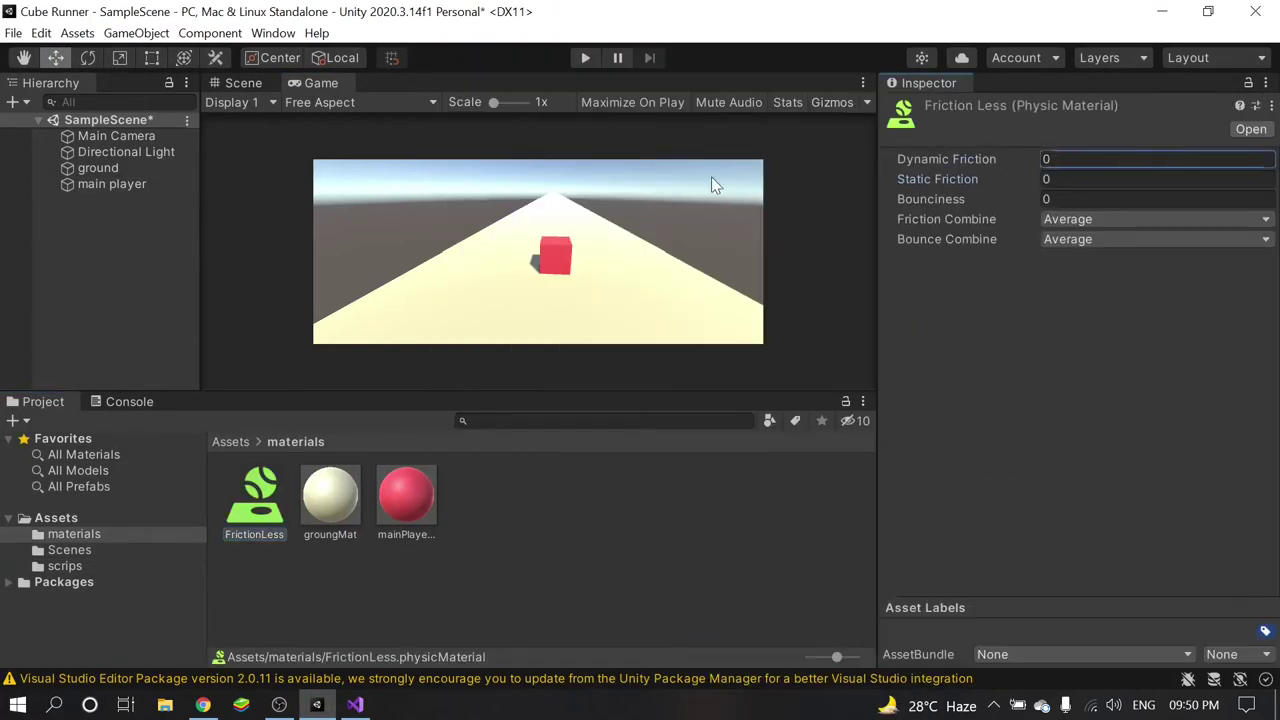
drag(254, 495, 111, 184)
- Test the run, then begin a steering check: if (Input.GetKey(KeyCode.Right)
click(585, 57)
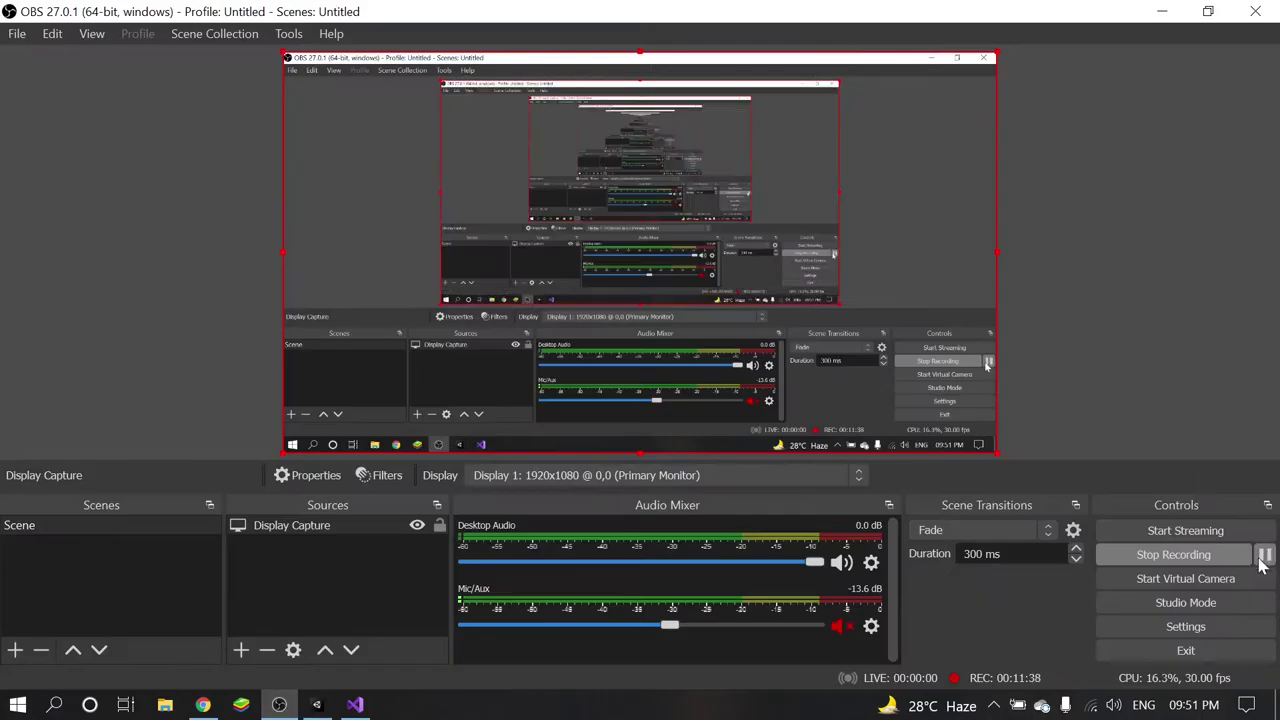
key(Return)
text(if ()
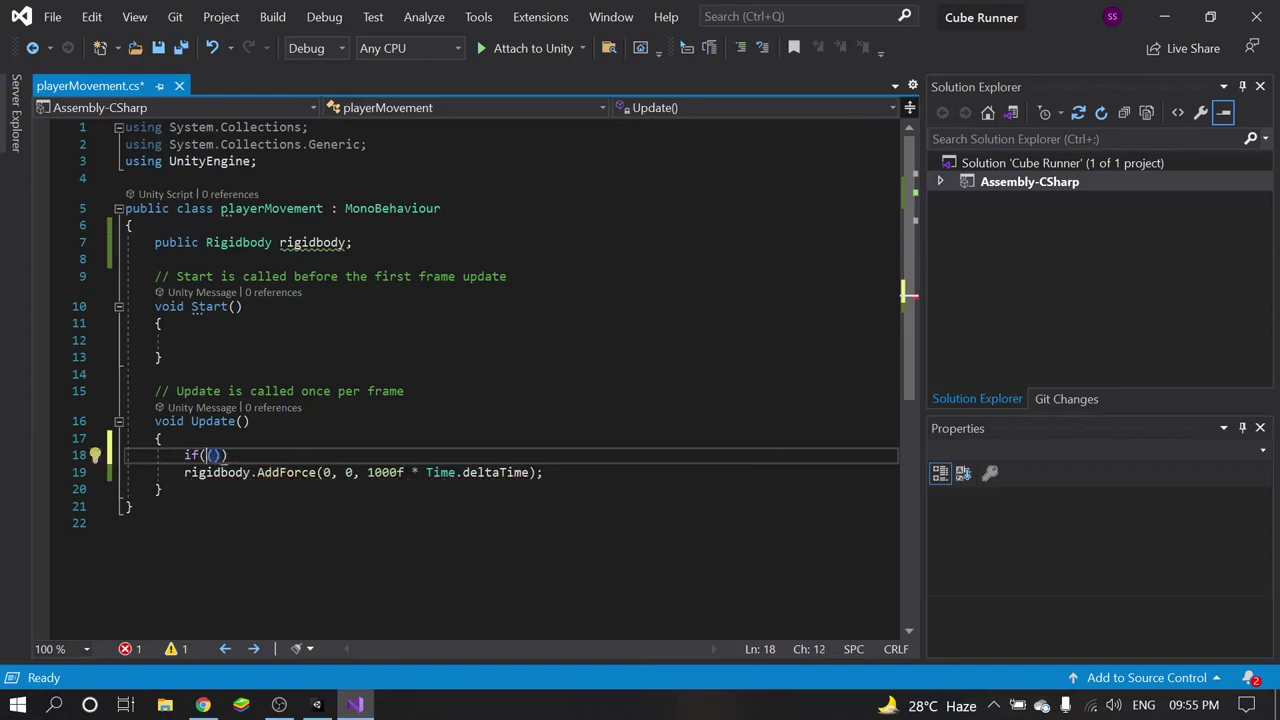
text(Input.GetKey(KeyCode.)
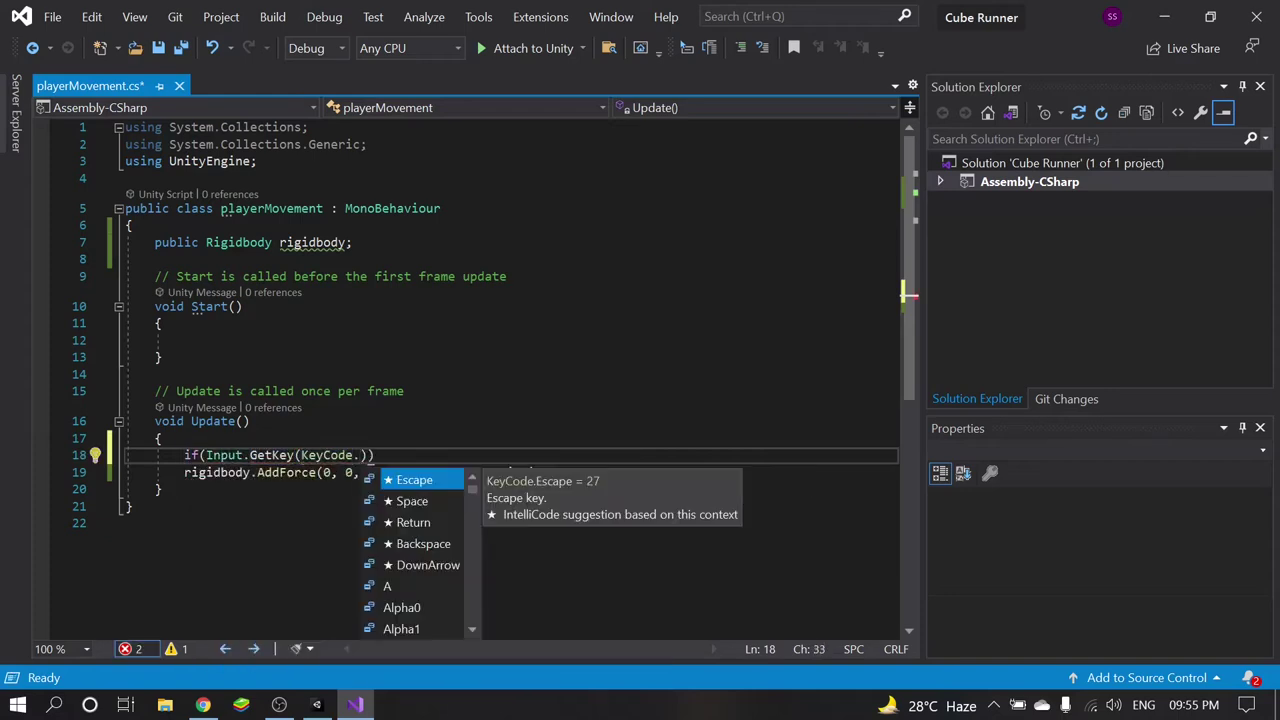
text(Right)
- Make the right-arrow block move the player by new Vector3(10f * Time.deltaTime, 0, 0)
key(Tab)
key(End)
key(Return)
text({)
key(Return)
text(transform.)
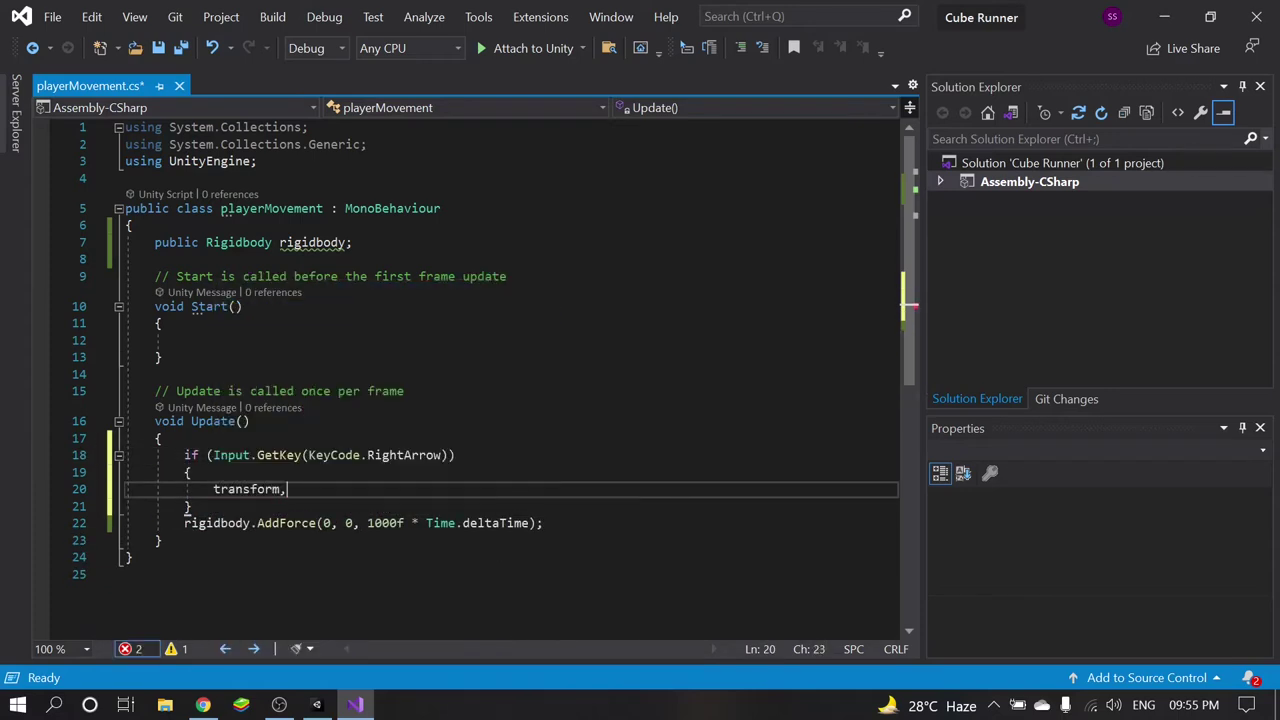
key(Tab)
text(= transform.position + )
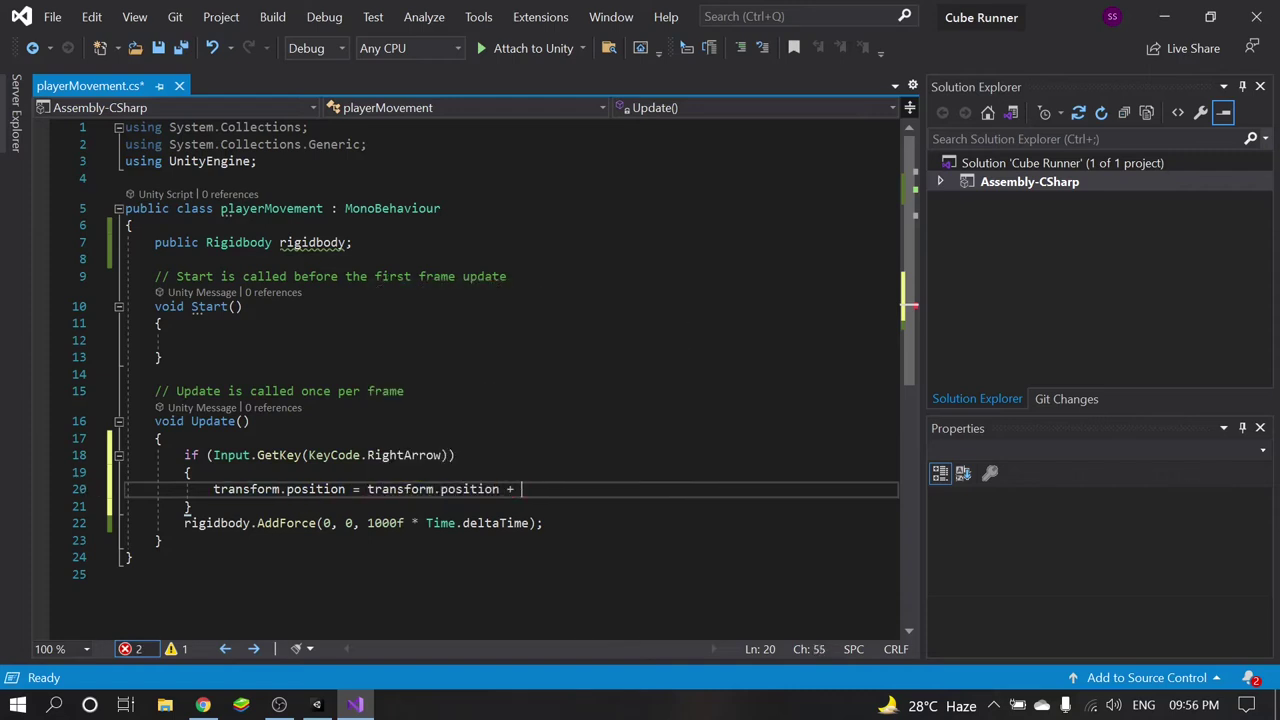
text(new Vector3(10f )
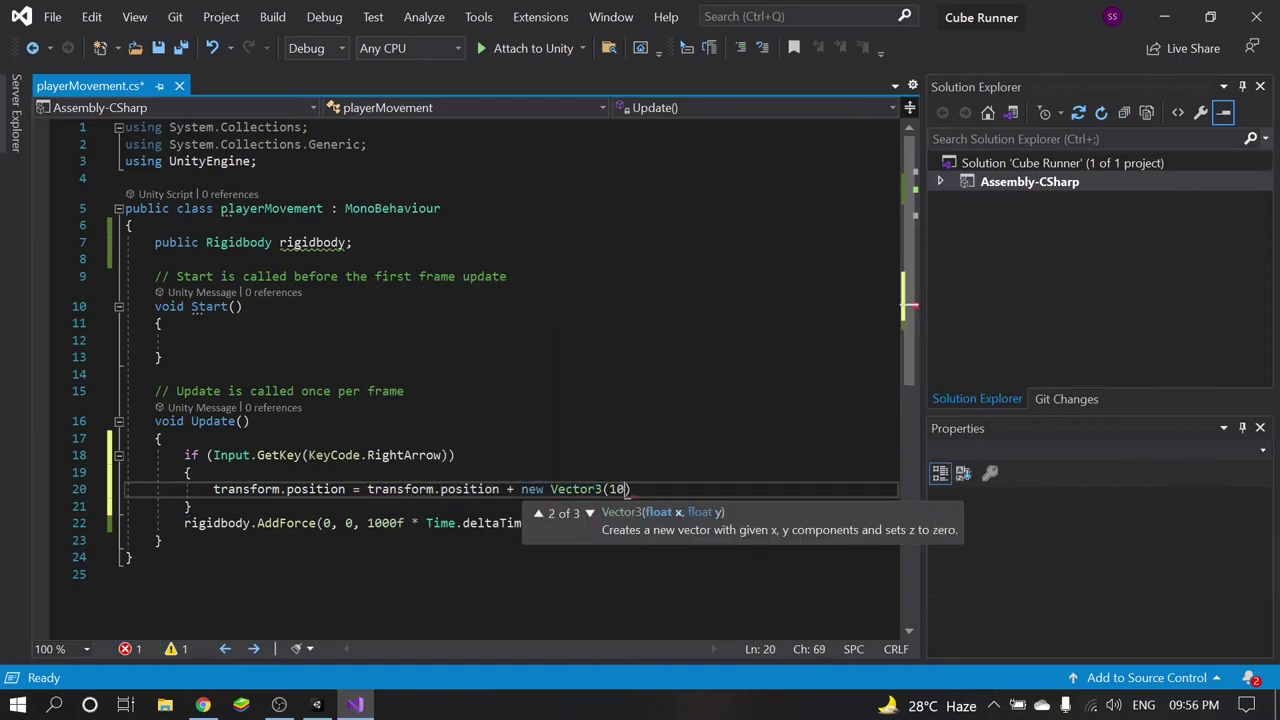
text(* Time.deltaTime)
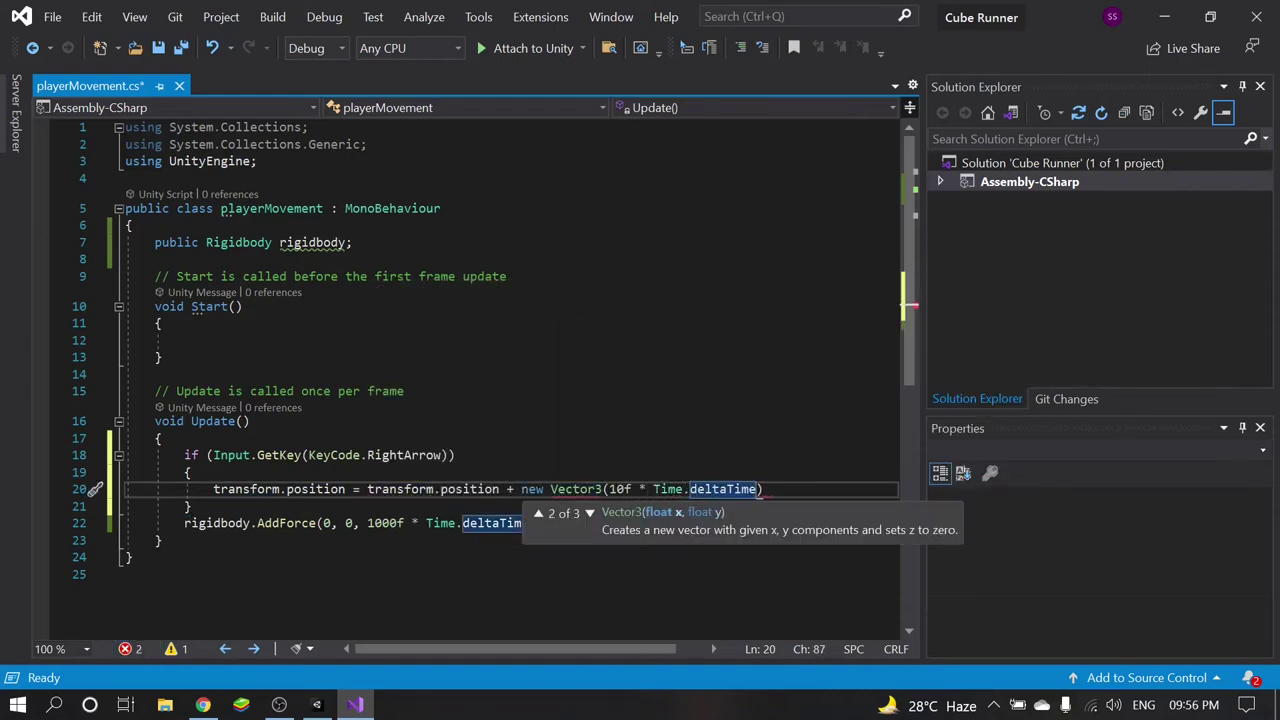
text(, 0, 0);)
key(Down)
- Duplicate the right-arrow if block below the original
key(shift+Up)
key(shift+Up)
key(shift+Up)
key(shift+Home)
key(ctrl+c)
key(Right)
key(Return)
key(ctrl+v)
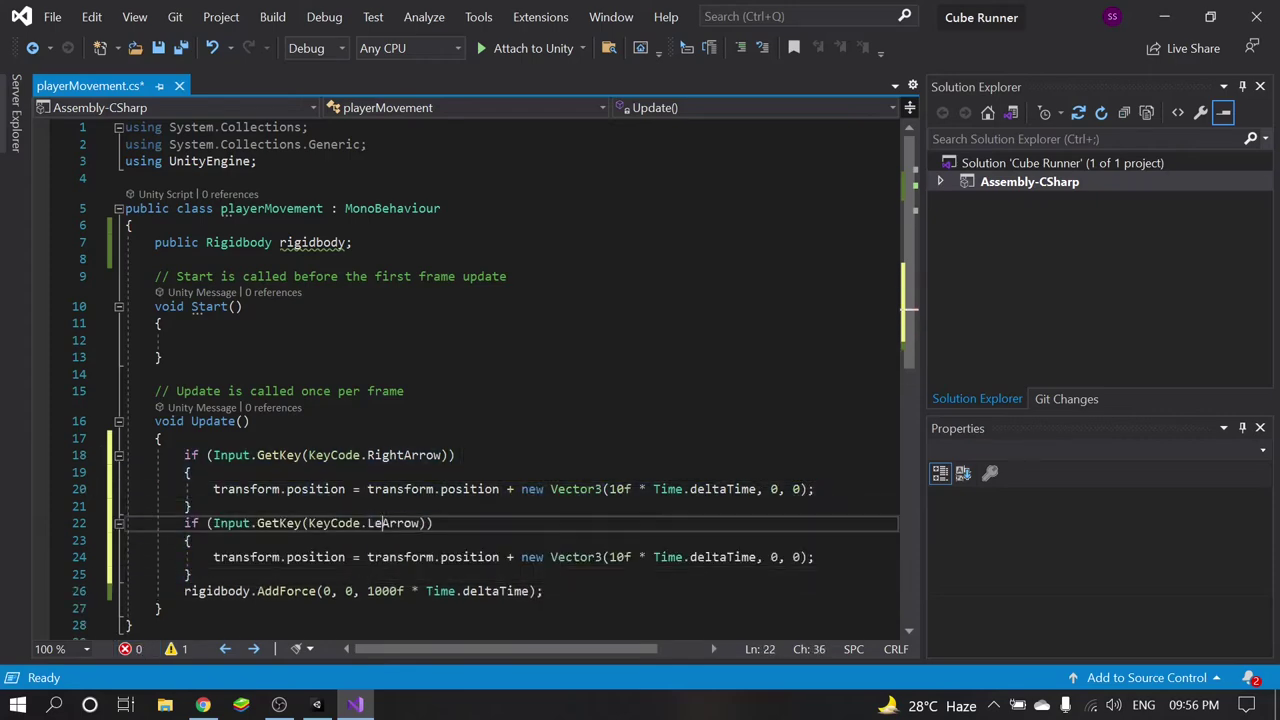
- Reload the script in Unity and test the arrow-key steering
click(318, 702)
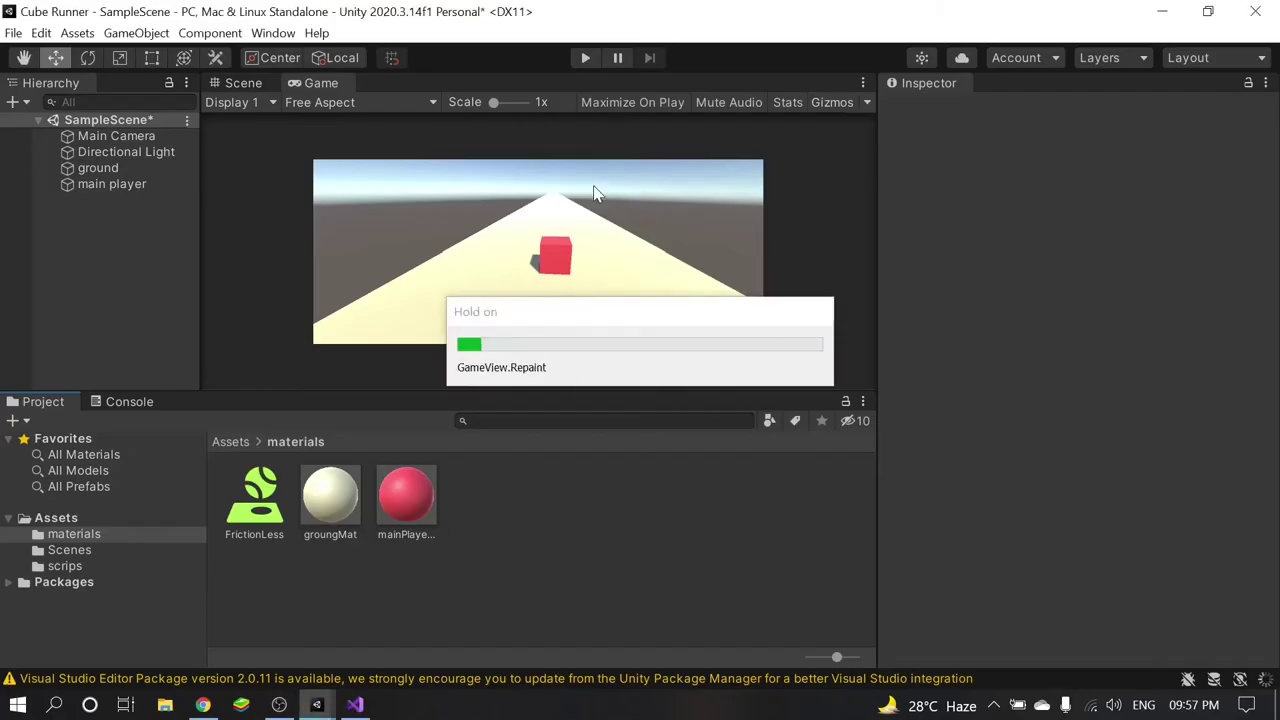
mouse_move(321, 83)
mouse_down()
mouse_move(308, 92)
mouse_move(634, 246)
mouse_up()
click(585, 57)
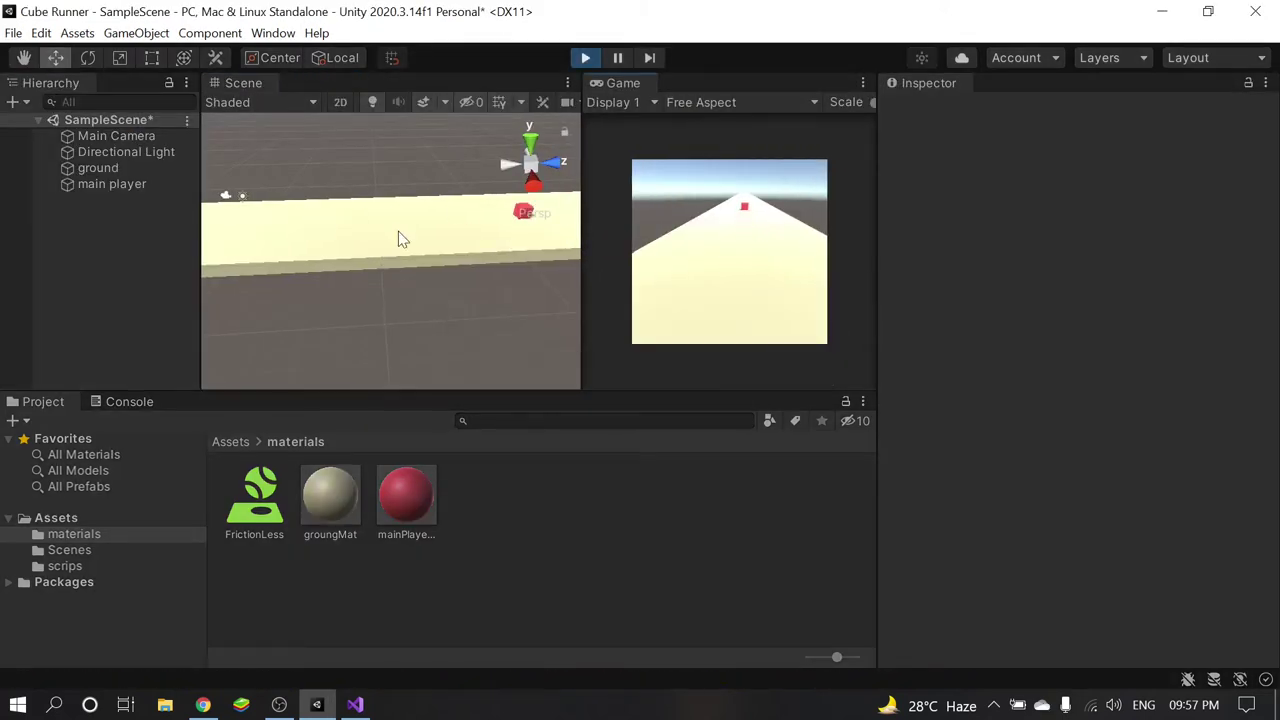
click(585, 57)
click(586, 58)
- Duplicate the arrow-key if blocks and change the copies to KeyCode.D and KeyCode.A
key(alt+Tab)
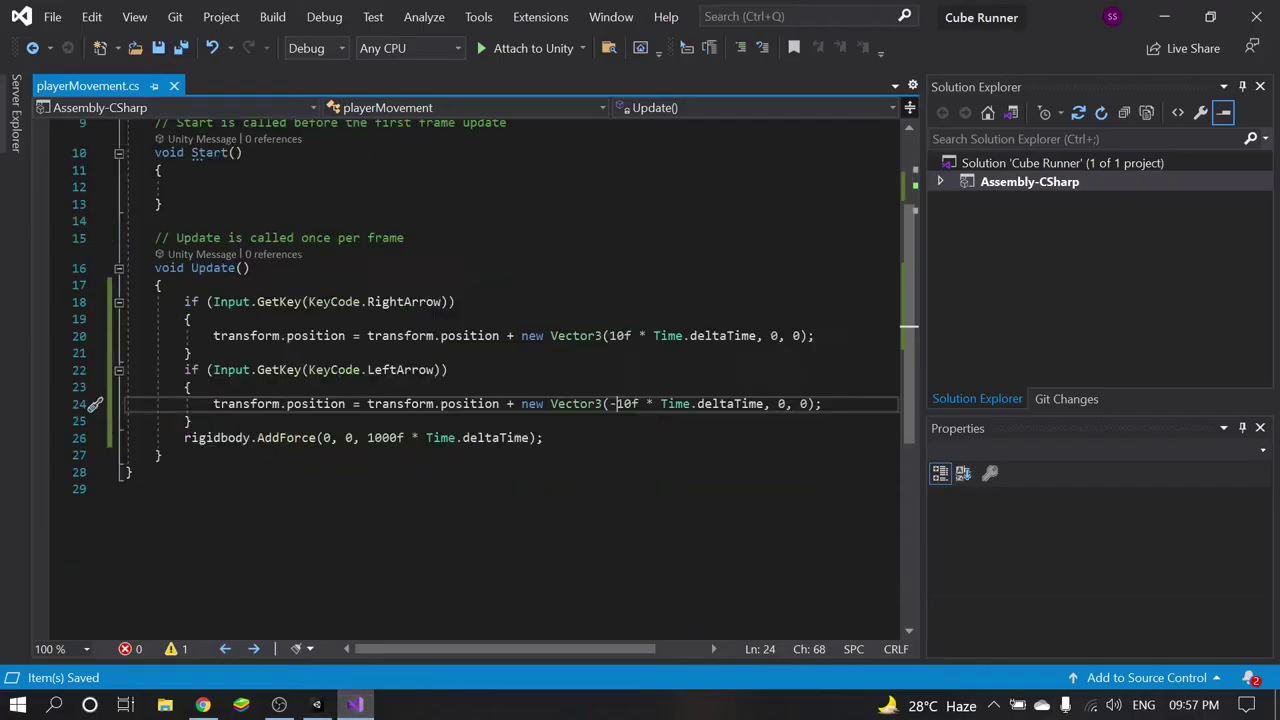
key(shift+Down)
key(shift+Down)
key(shift+Down)
key(ctrl+d)
text(')
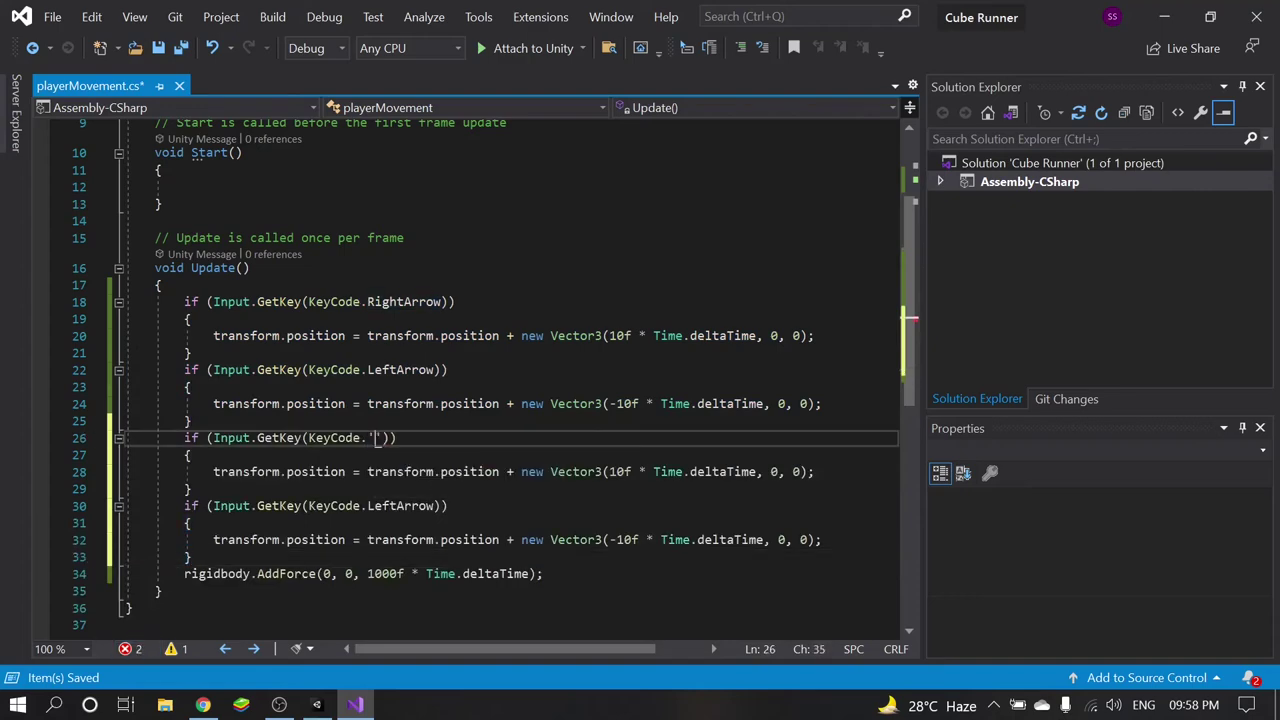
double_click(400, 505)
text(a)
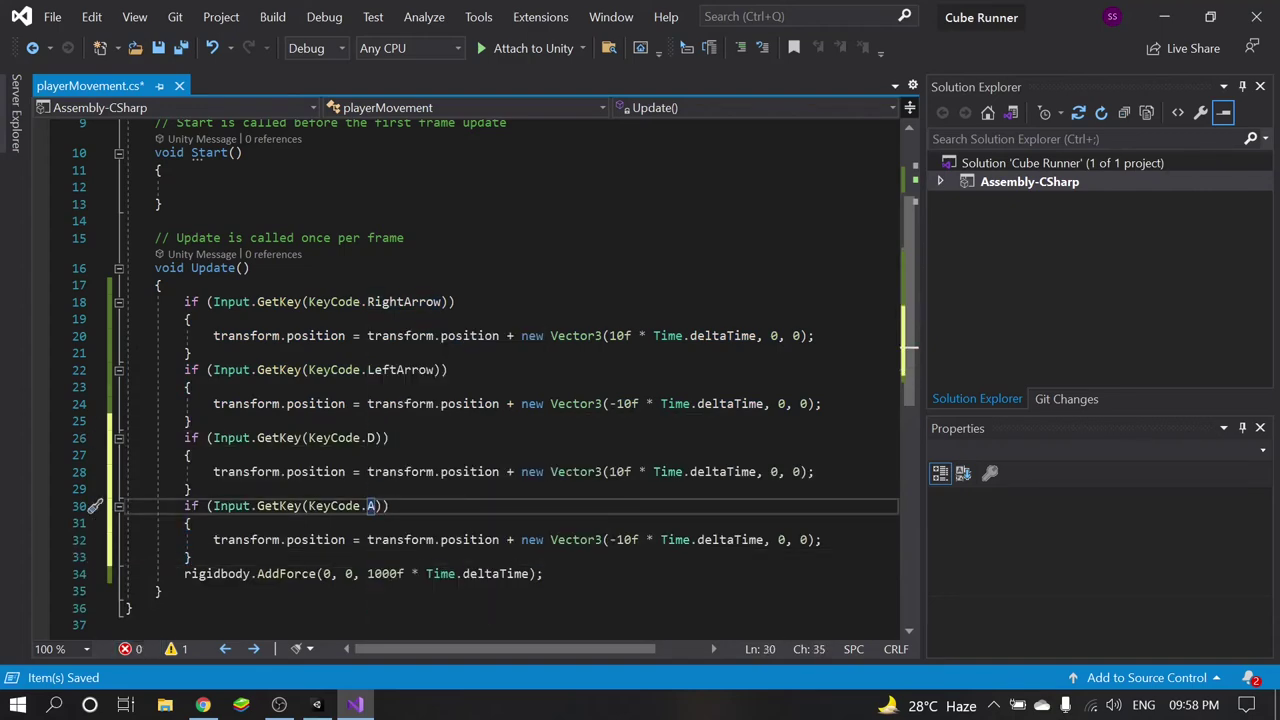
scroll(500, 370, down, 3)
click(124, 472)
- Test the A and D steering in play mode
click(316, 704)
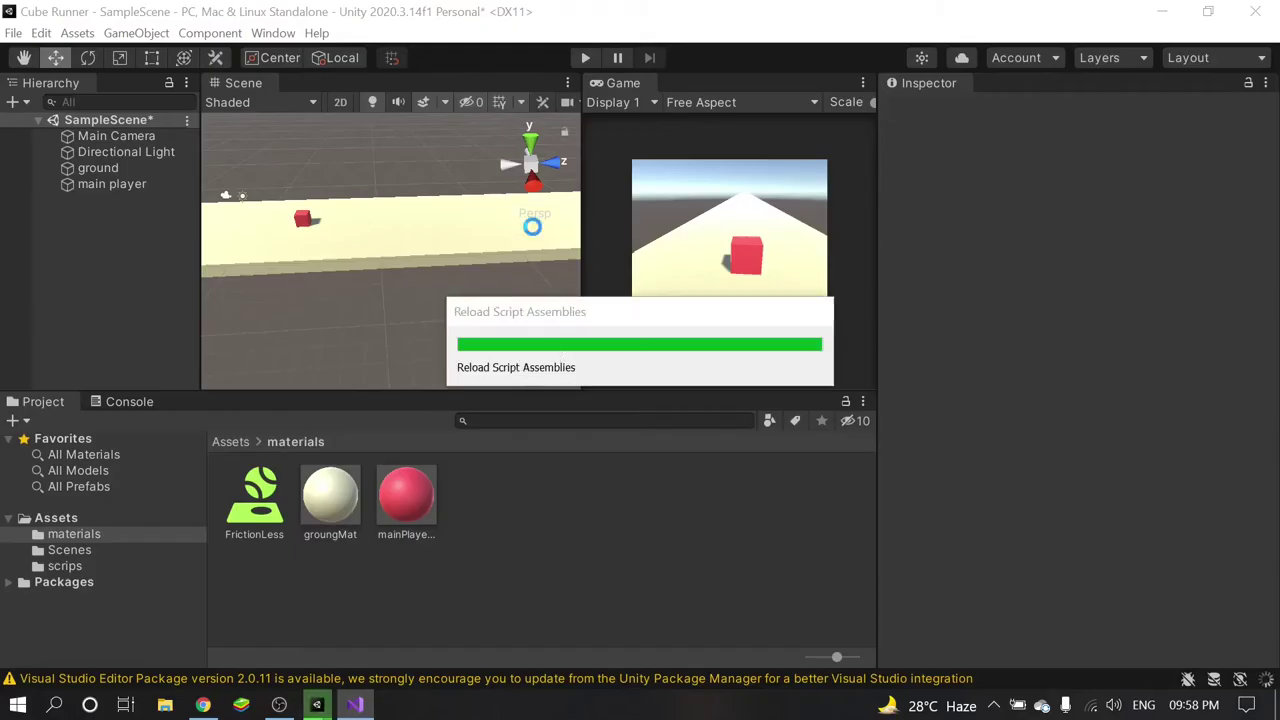
click(582, 57)
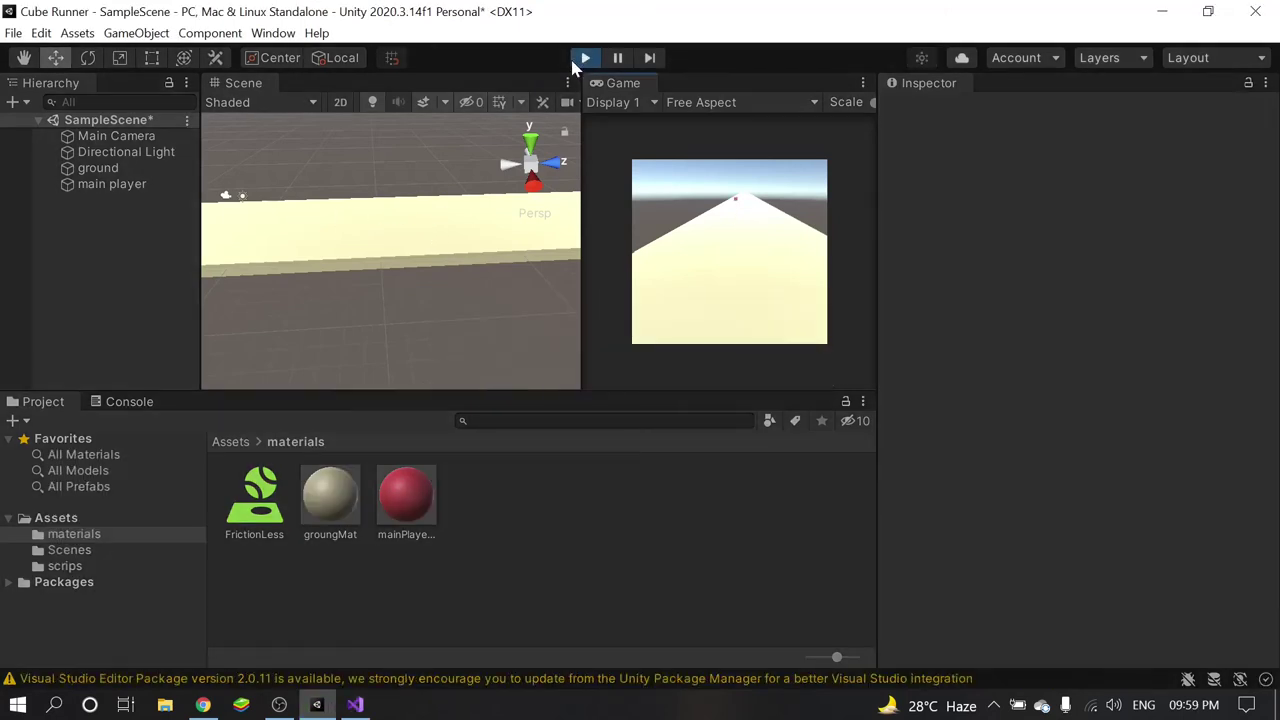
click(582, 57)
click(111, 184)
click(355, 704)
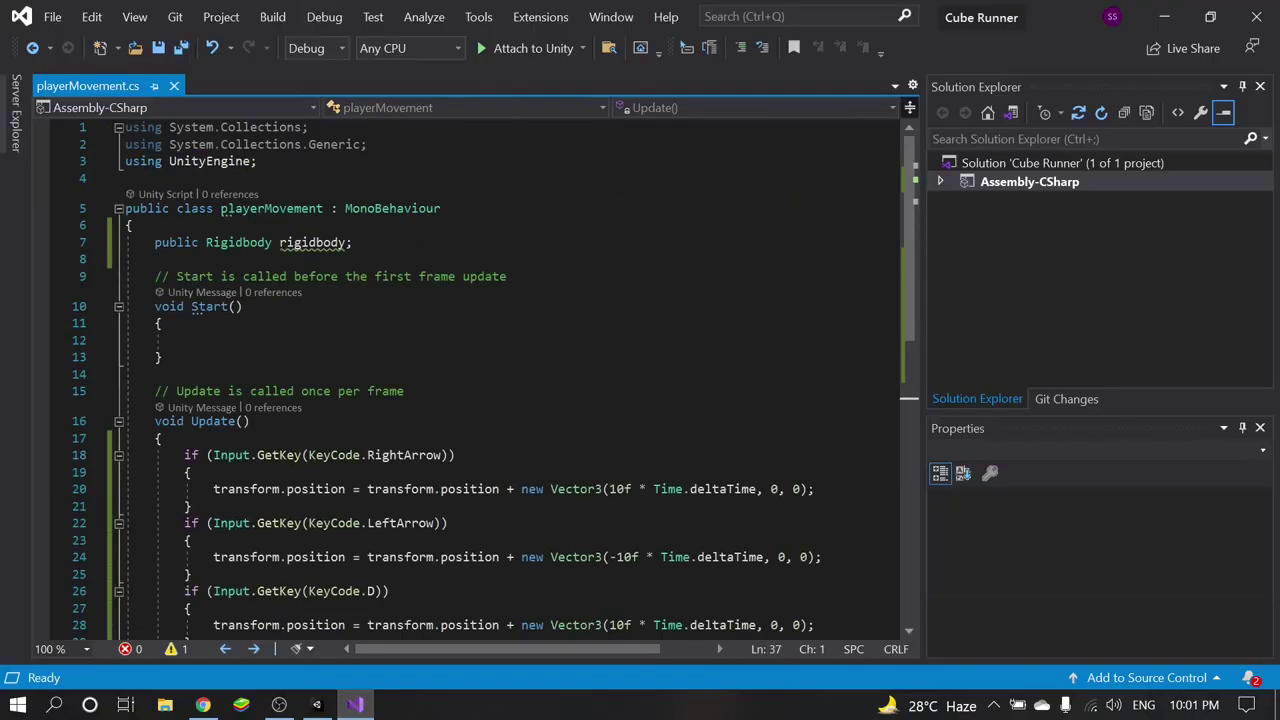
- Declare public float maxX and public float minX fields in playerMovement
text(public float maxX)
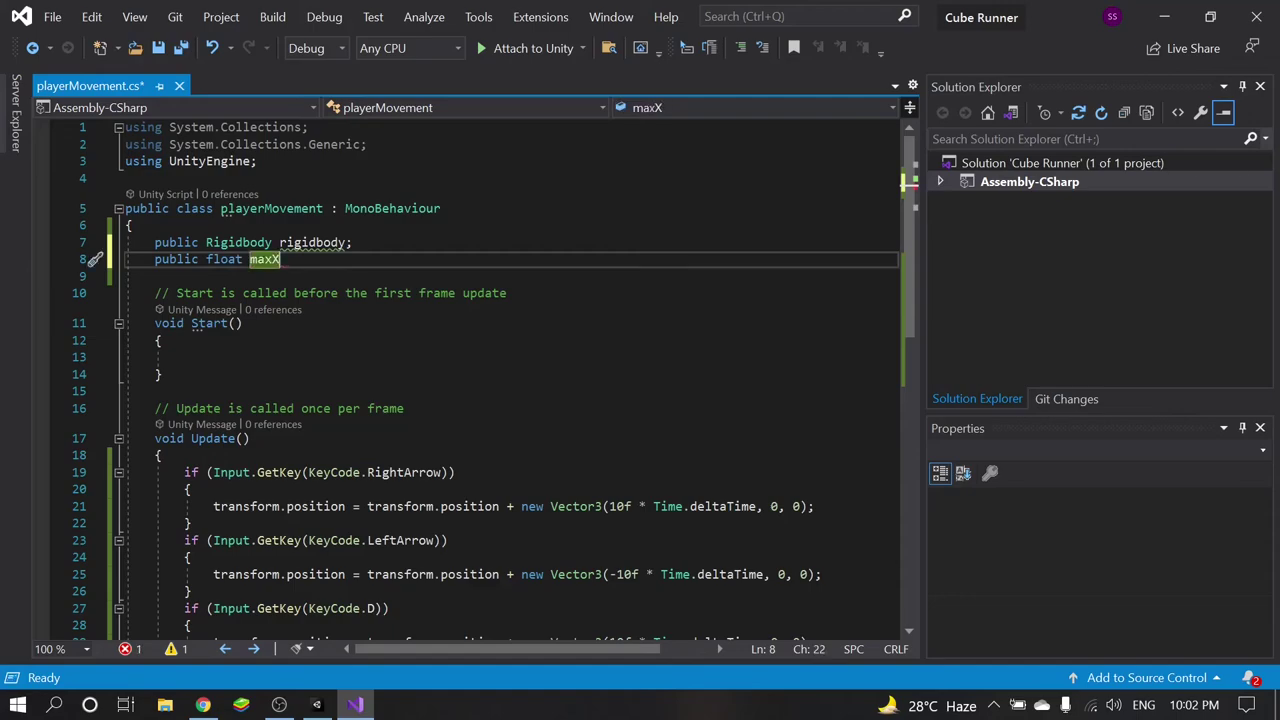
text(;)
key(Return)
text(publi)
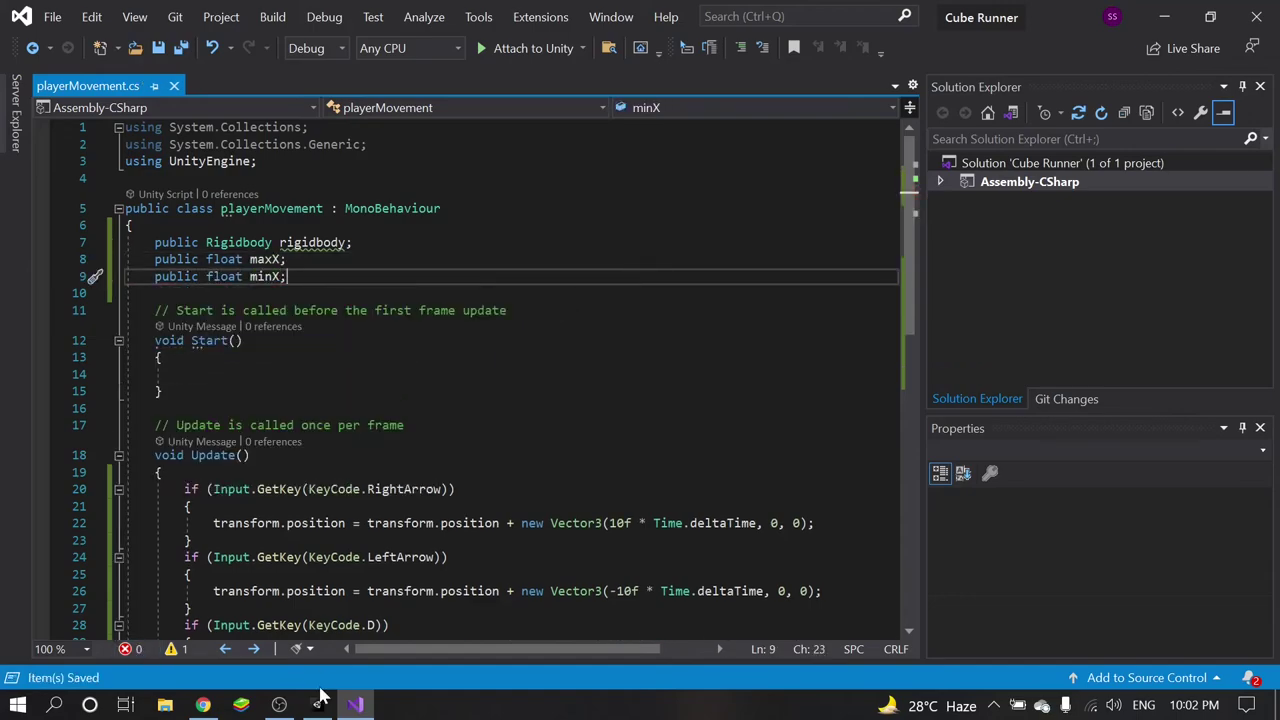
click(318, 704)
- Drag the cube to the ground's right edge and set Max X to 4.5 in Player Movement
scroll(670, 307, up, 2)
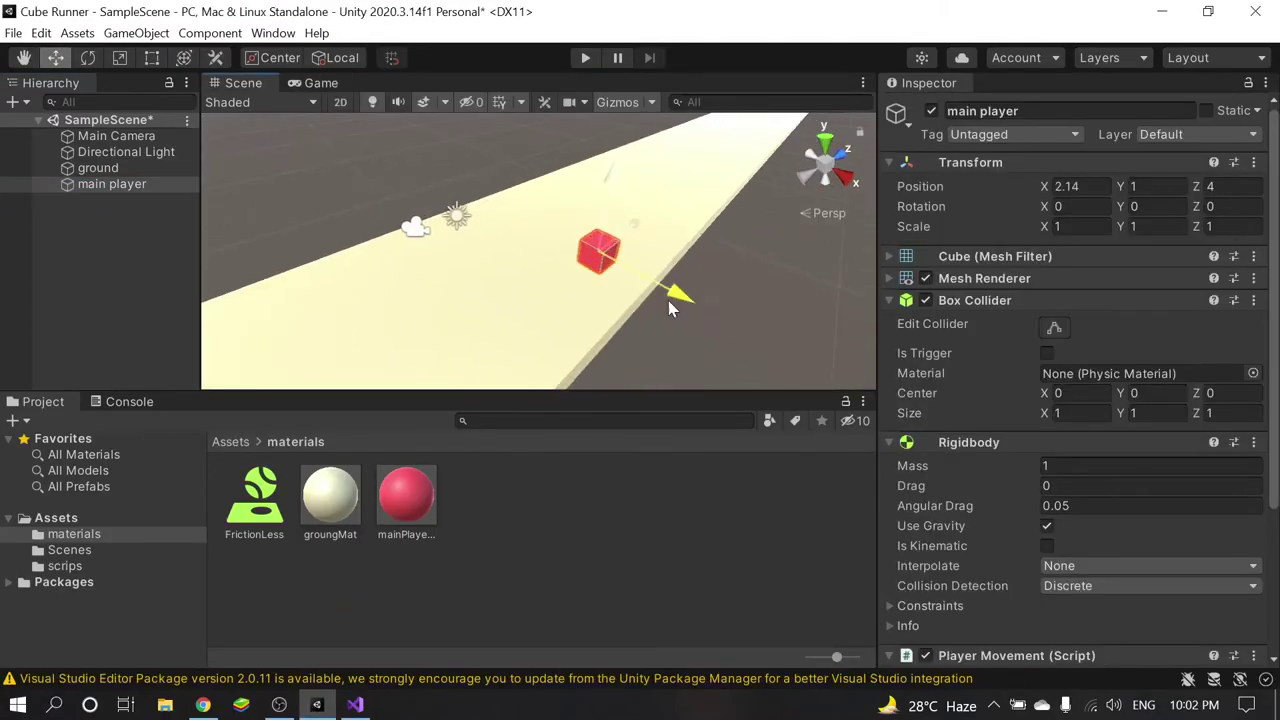
drag(670, 307, 688, 268)
middle_drag(688, 268, 704, 236)
scroll(1080, 450, down, 5)
click(1150, 519)
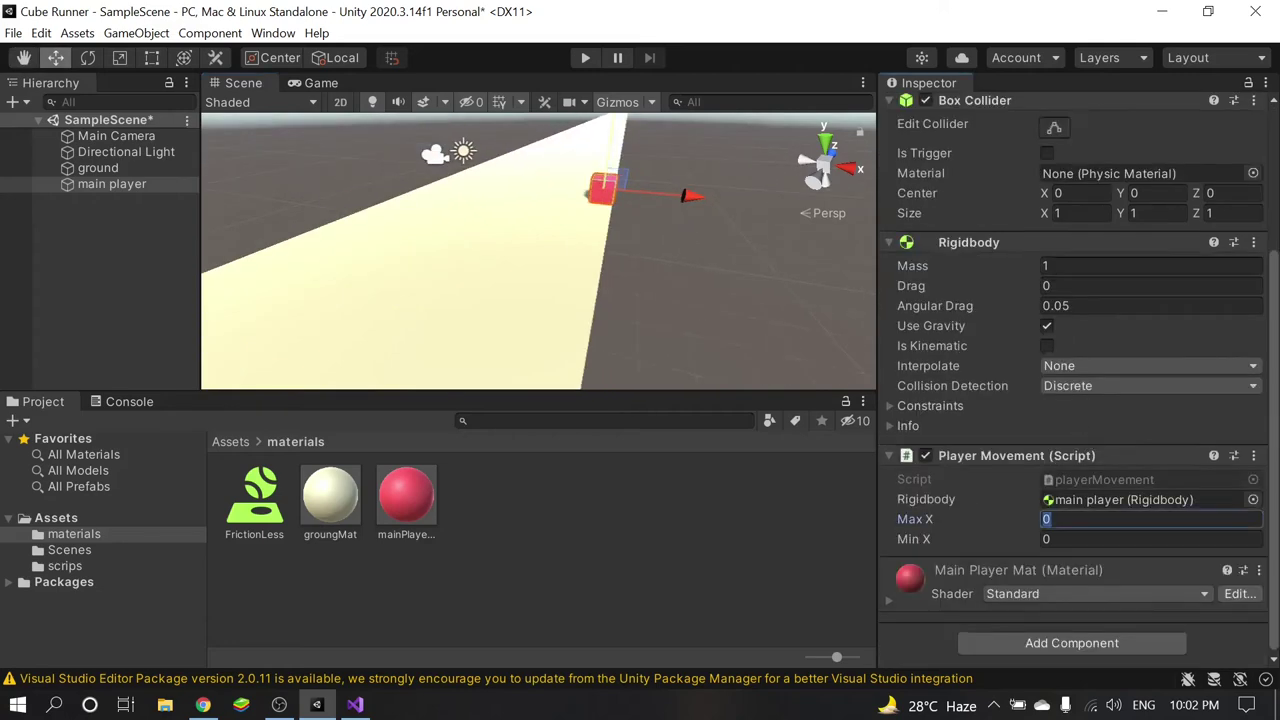
- Drag the cube to the ground's left edge, enter that edge as Min X, and preview the Game view
drag(667, 197, 600, 190)
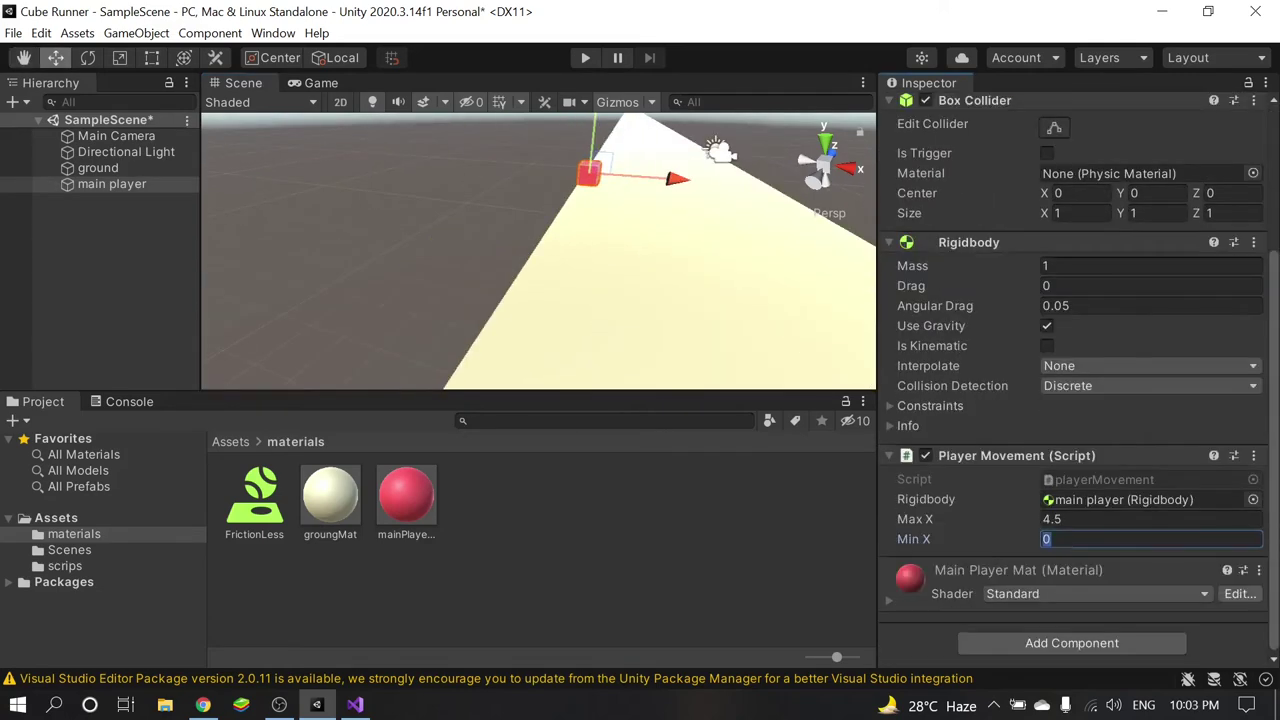
click(675, 209)
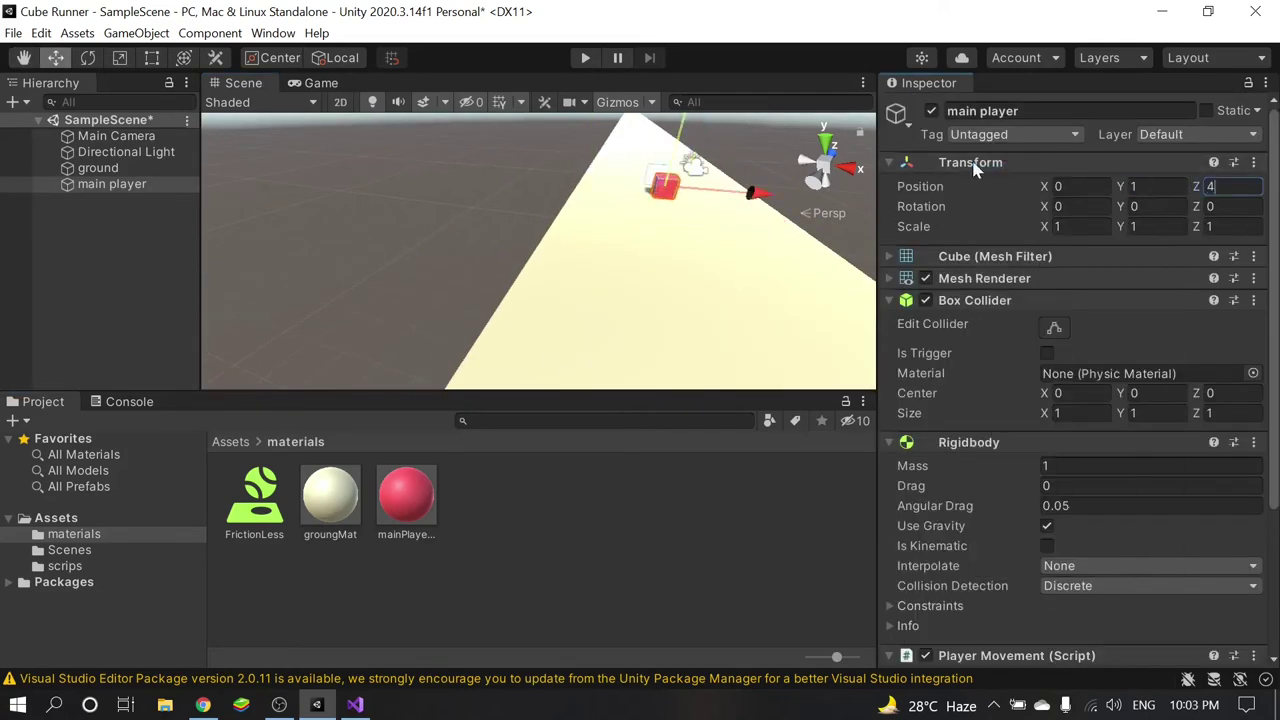
click(321, 83)
click(243, 83)
- At the top of Update, declare 'Vector3 playerPos = transform.position;'
click(355, 704)
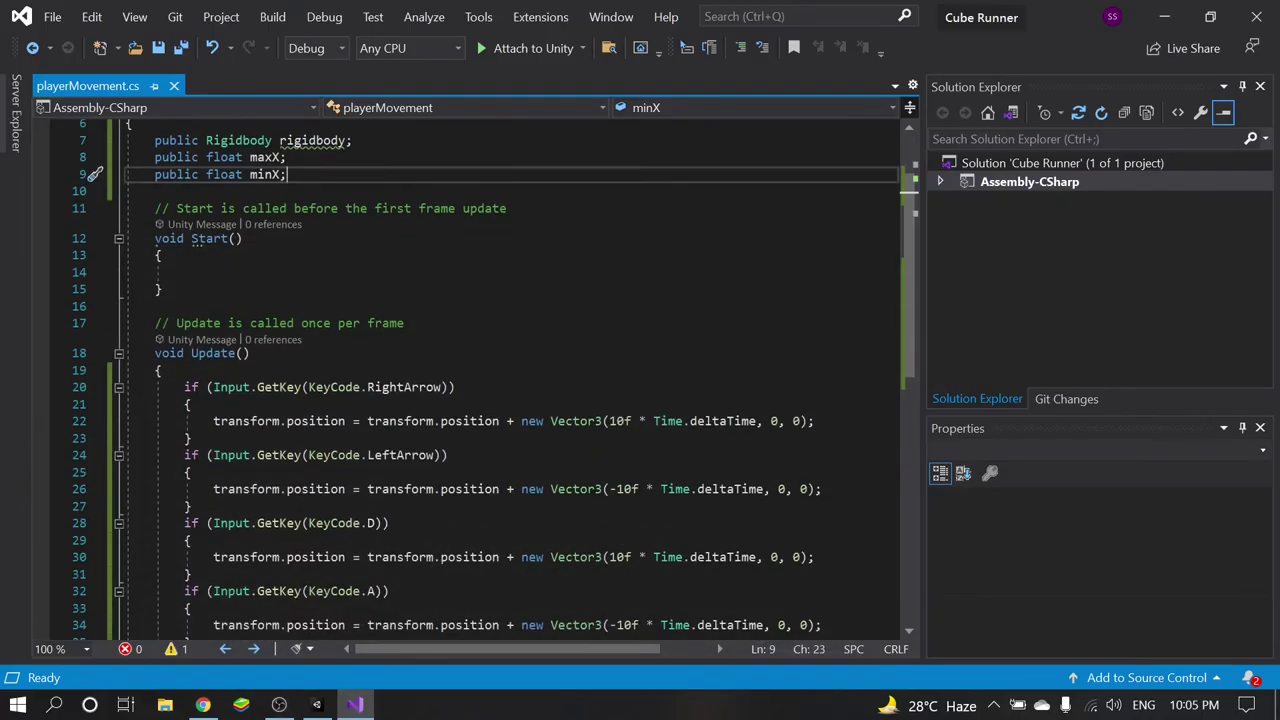
key(Return)
text(Vector3 = ple)
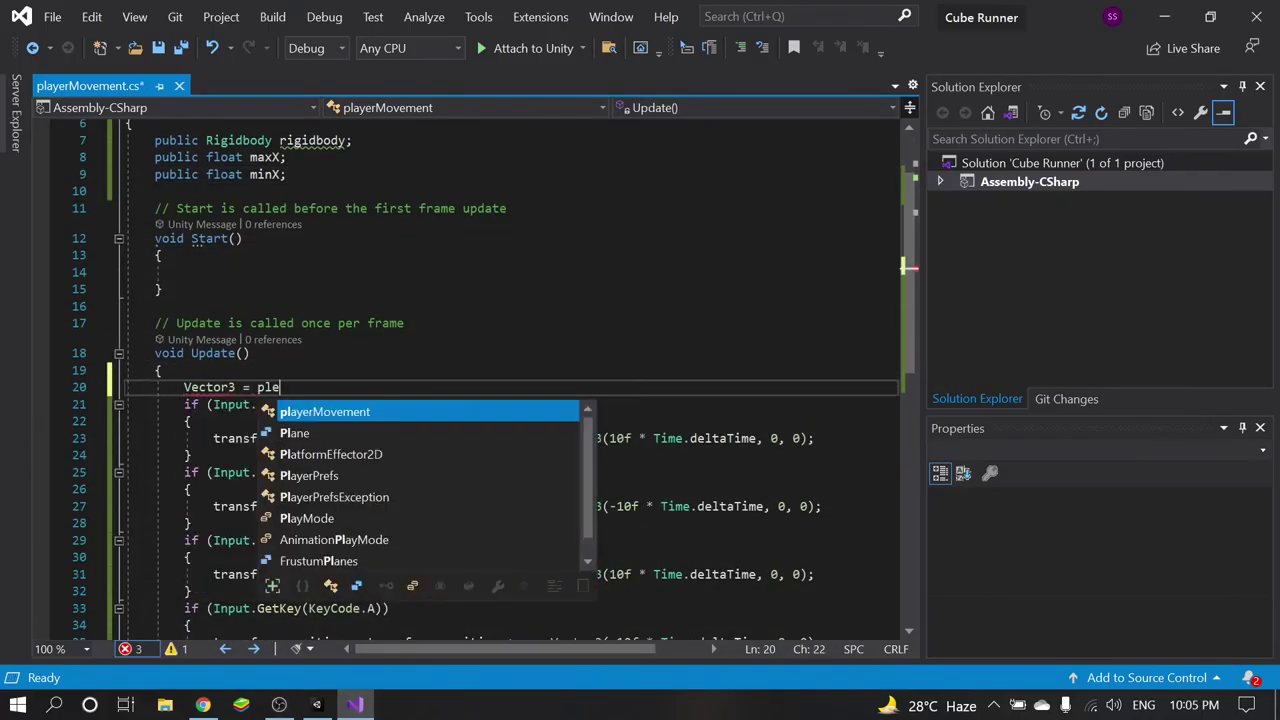
text(a)
key(shift+Left)
key(shift+Left)
key(shift+Left)
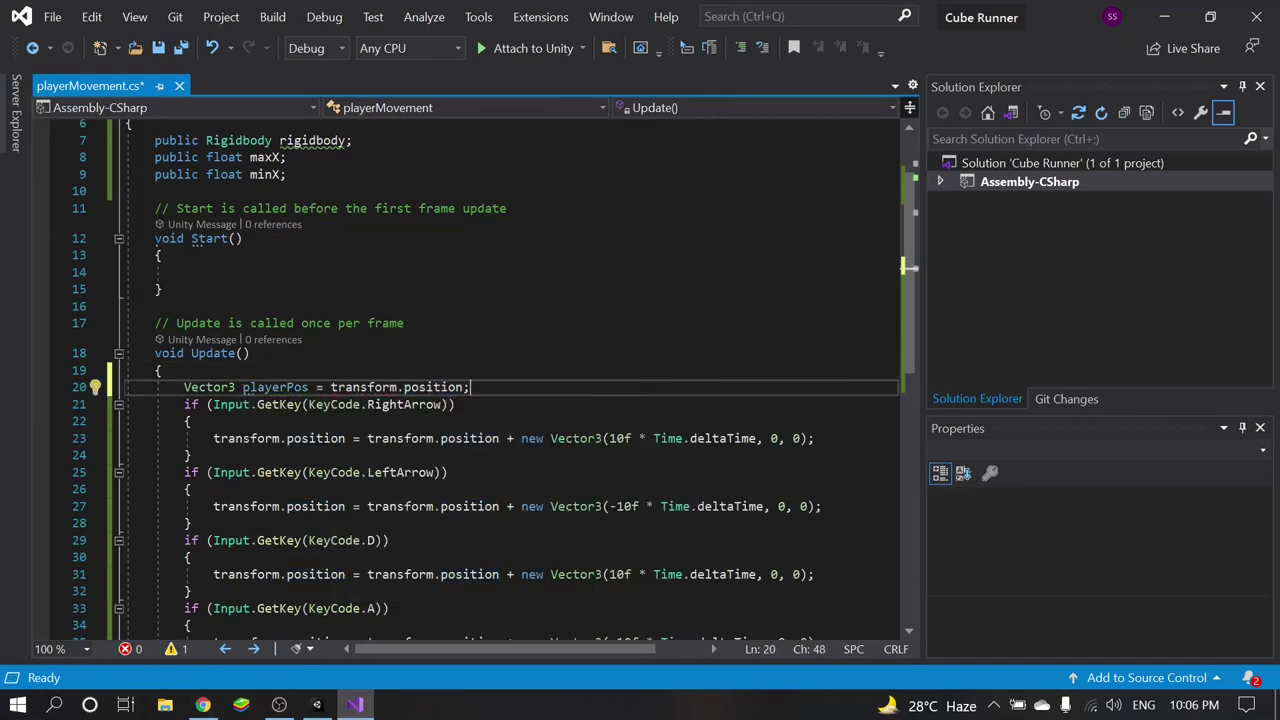
- Clamp playerPos.x to minX with an if block, then add 'transform.position = playerPos;'
key(Return)
key(Return)
text(if (pla)
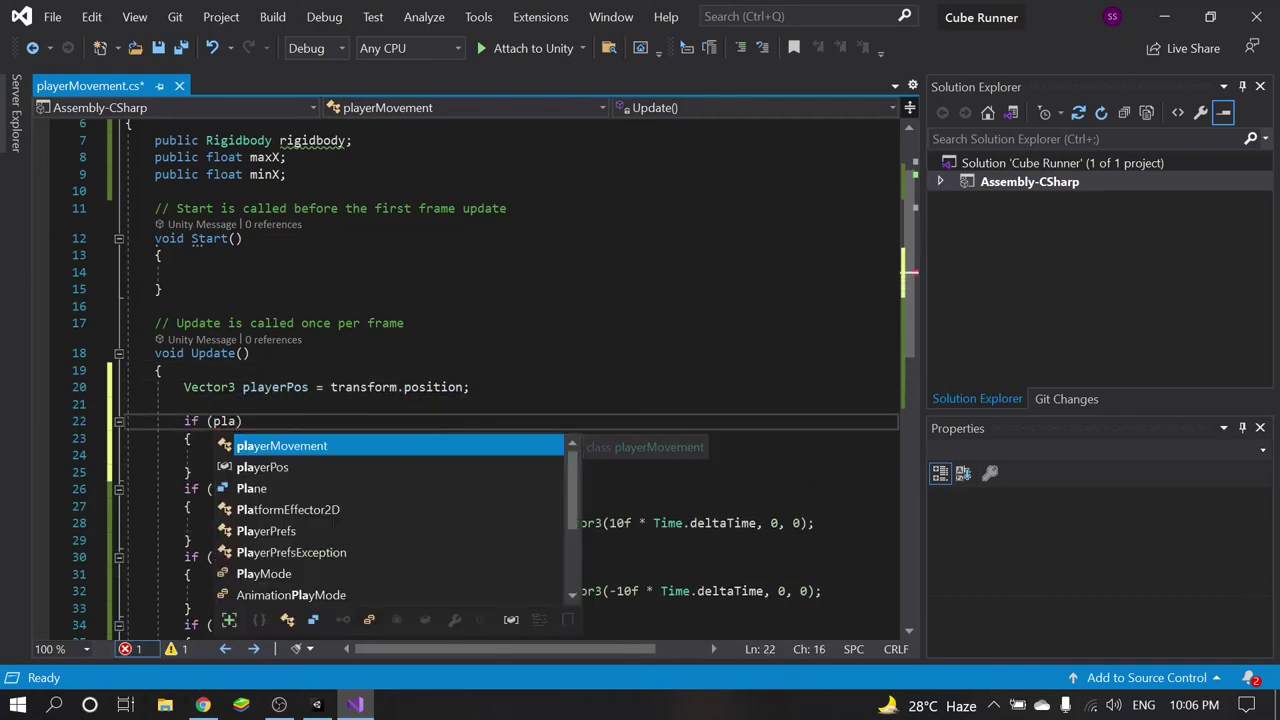
text(yerPos.x<mX)
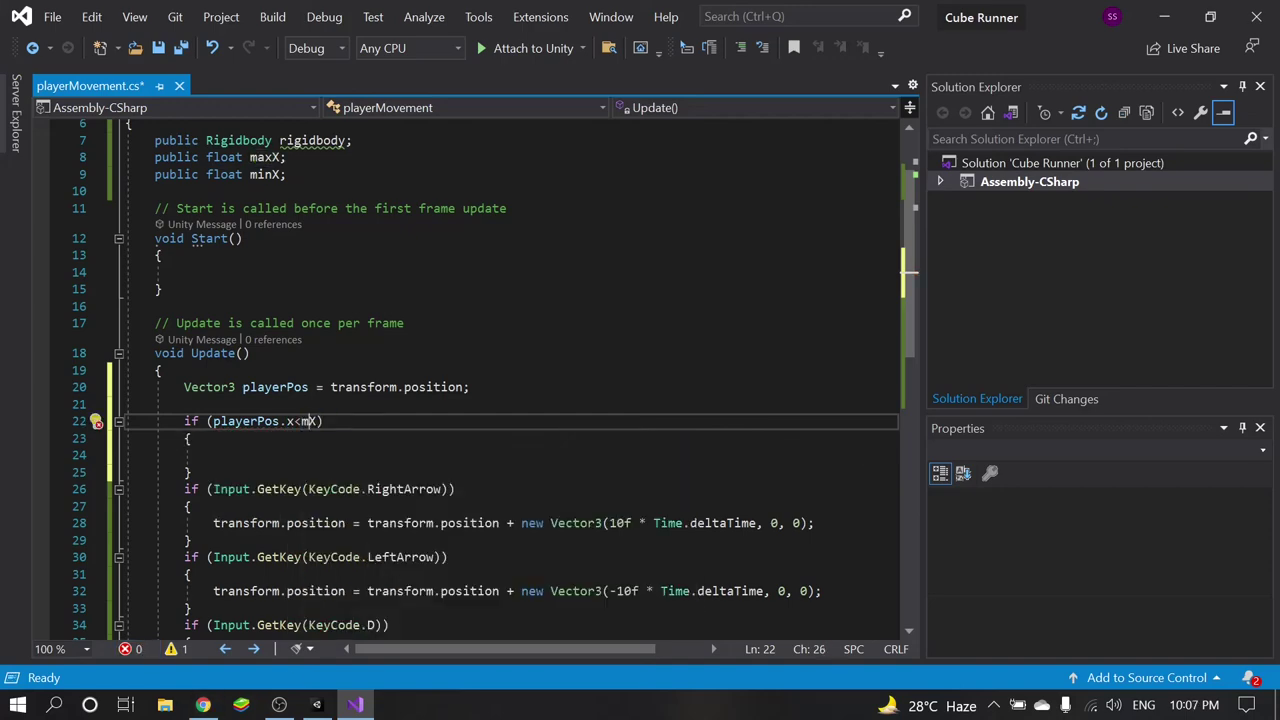
text(playerPos = minX)
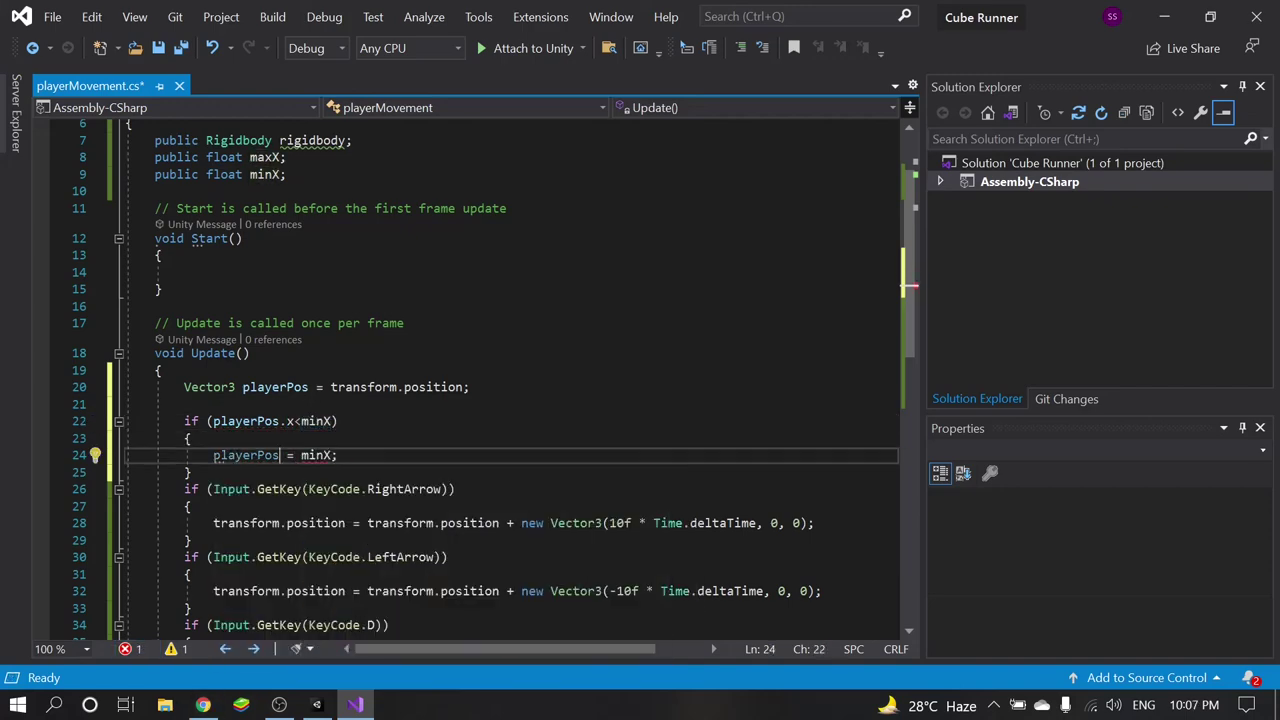
text(.x)
key(Down)
key(Return)
text(transform.posi)
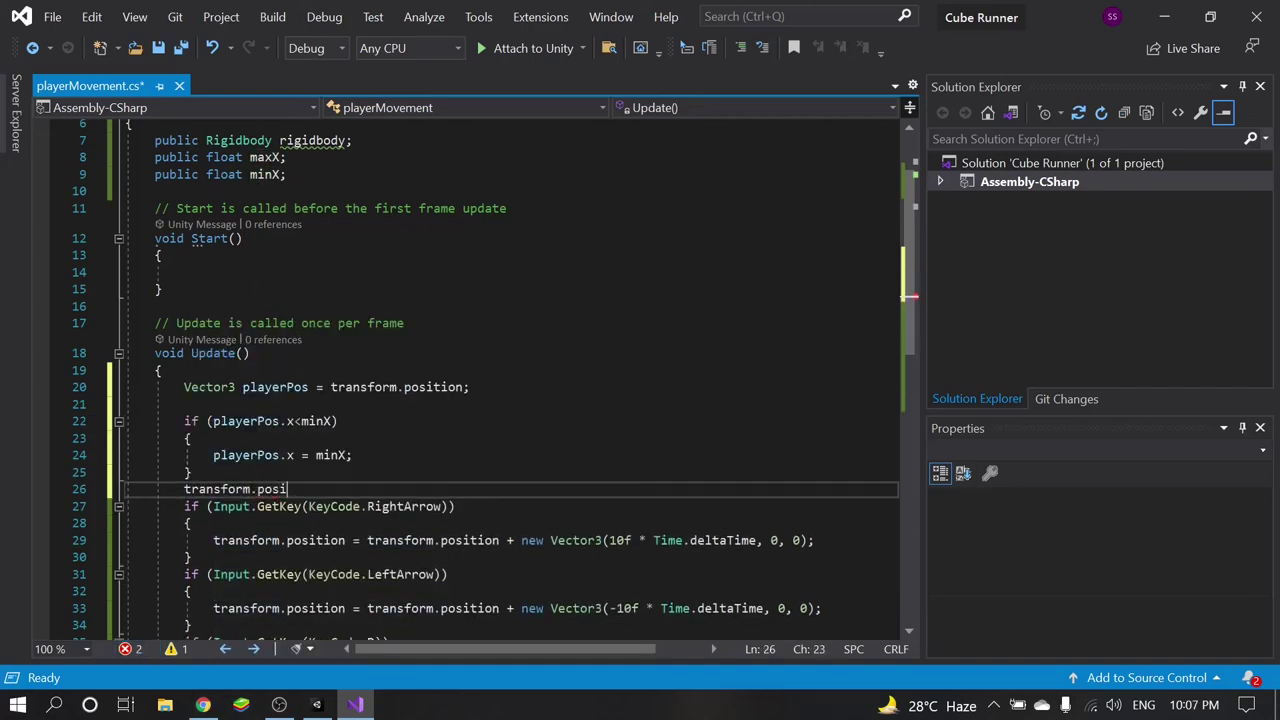
text(tion = playerPos;)
- Duplicate the if block for the maxX limit and save the script
key(ctrl+c)
key(End)
key(Return)
key(ctrl+v)
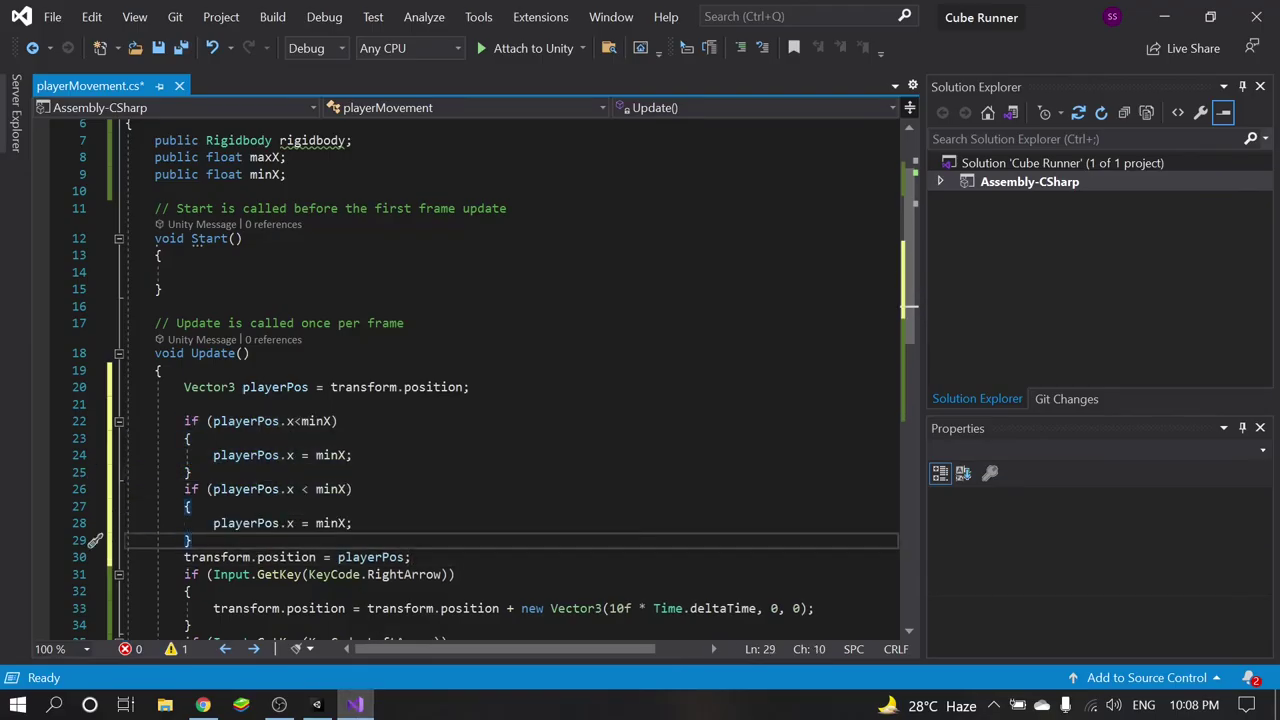
double_click(333, 523)
text(maxX)
key(Return)
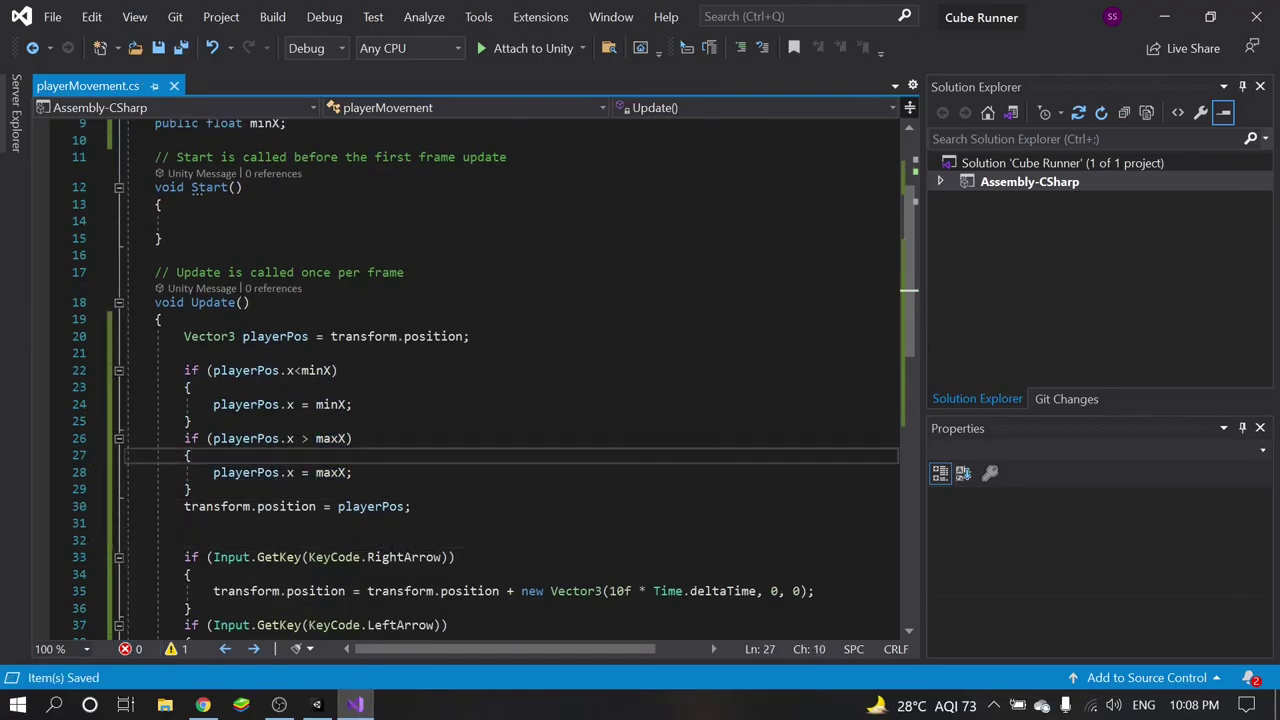
key(ctrl+s)
key(alt+Tab)
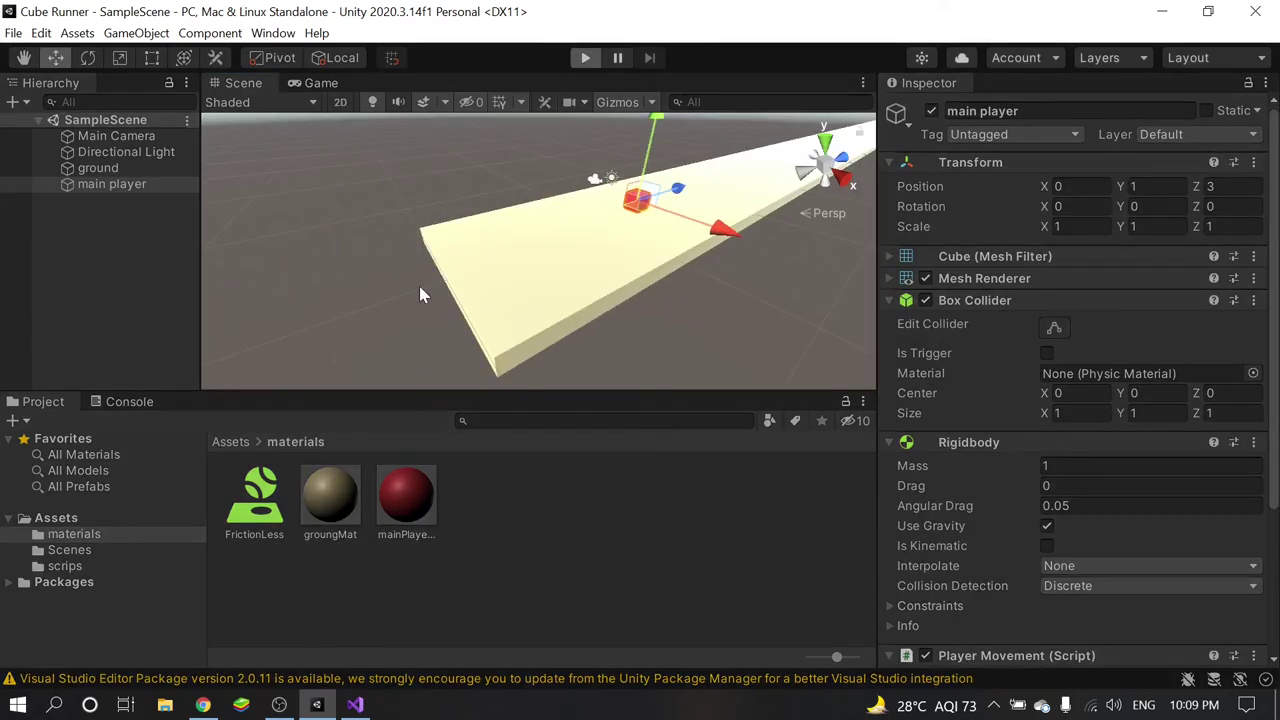
- Briefly start and stop play mode, then review the movement script in Visual Studio
click(585, 57)
click(585, 57)
key(alt+Tab)
scroll(451, 510, up, 4)
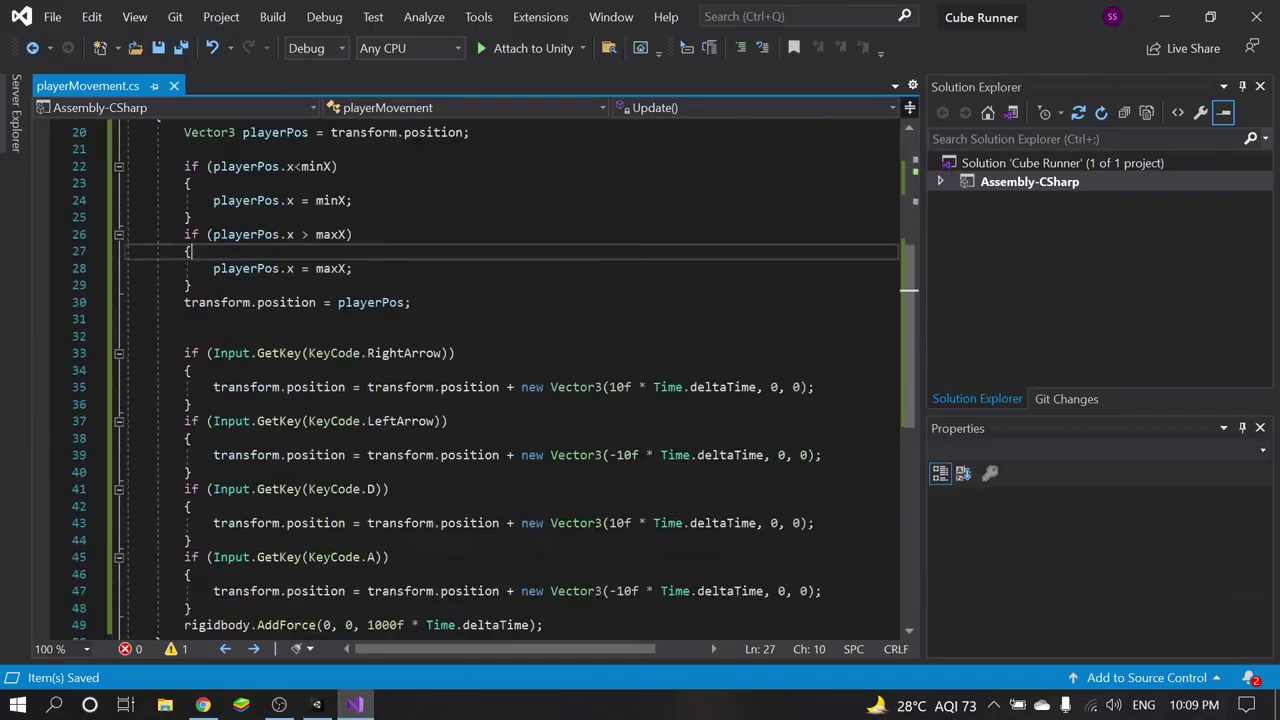
scroll(451, 510, up, 6)
- Back in Unity, steer the cube left with A and right with D to test the X limits
key(alt+Tab)
key(alt+Tab)
key(alt+Tab)
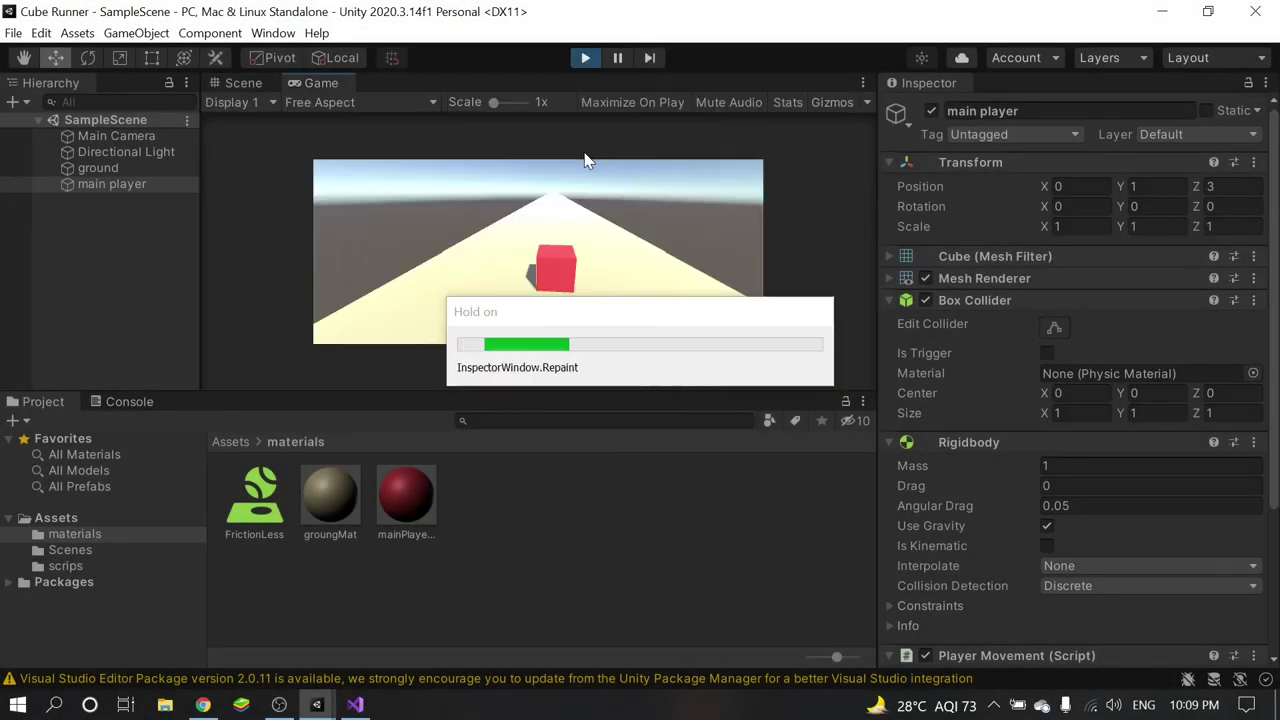
key(a)
key(d)
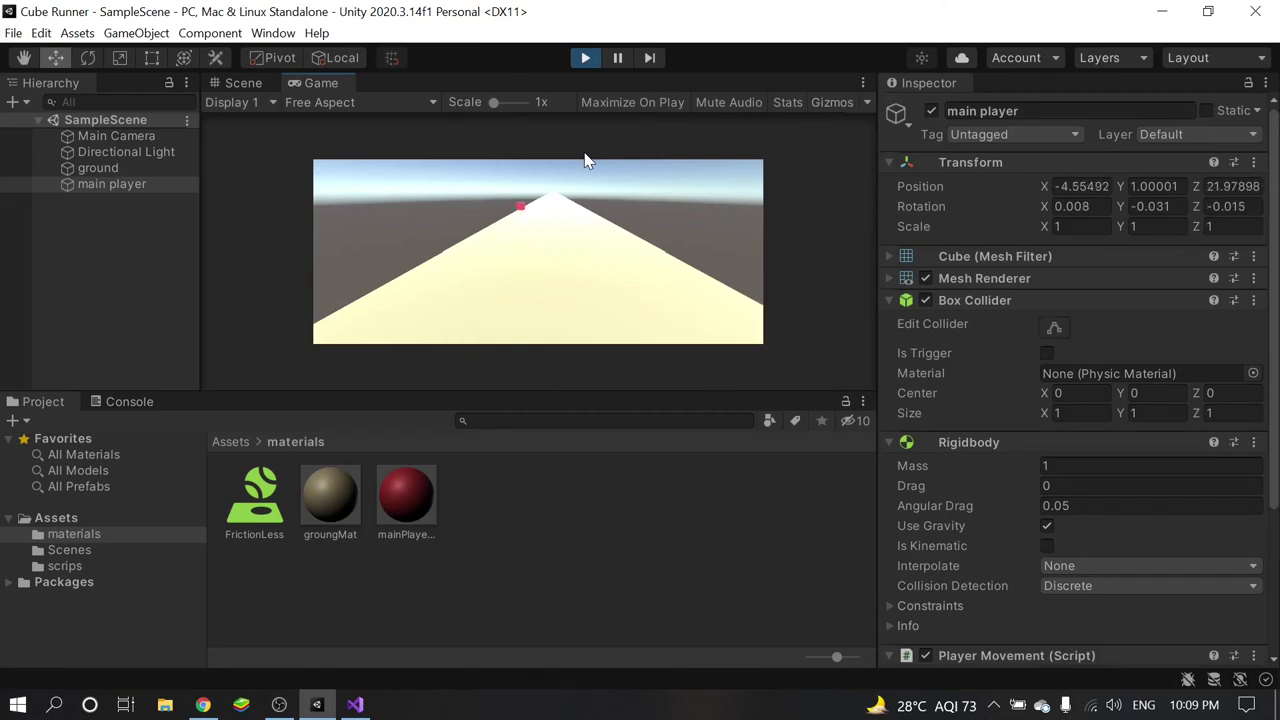